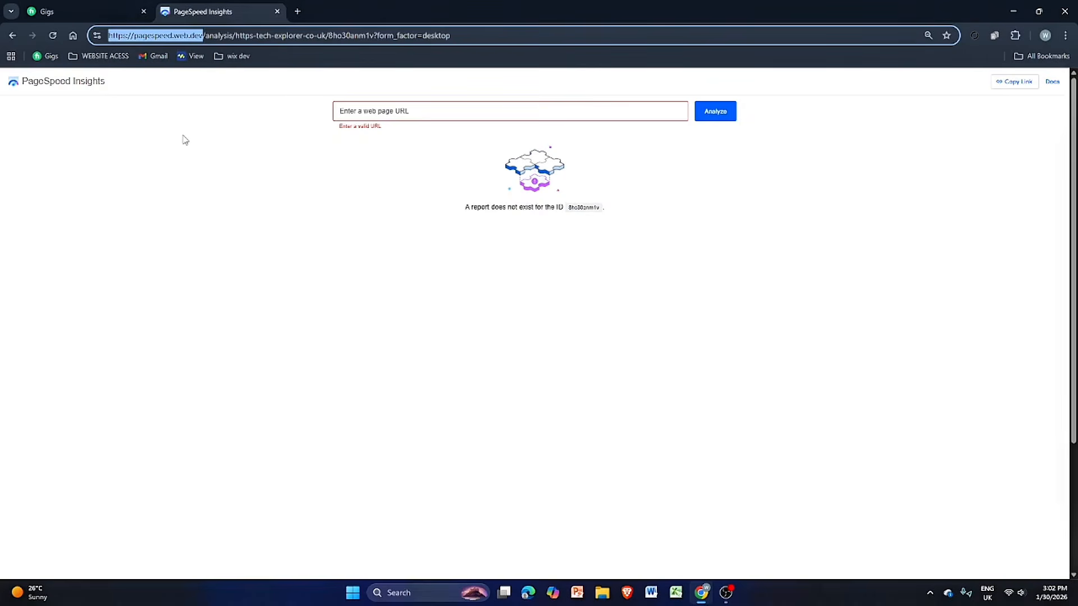
Open the agaadventures.com homepage in a new browser tab
{"action": "left_click", "coordinate": [387, 115]}
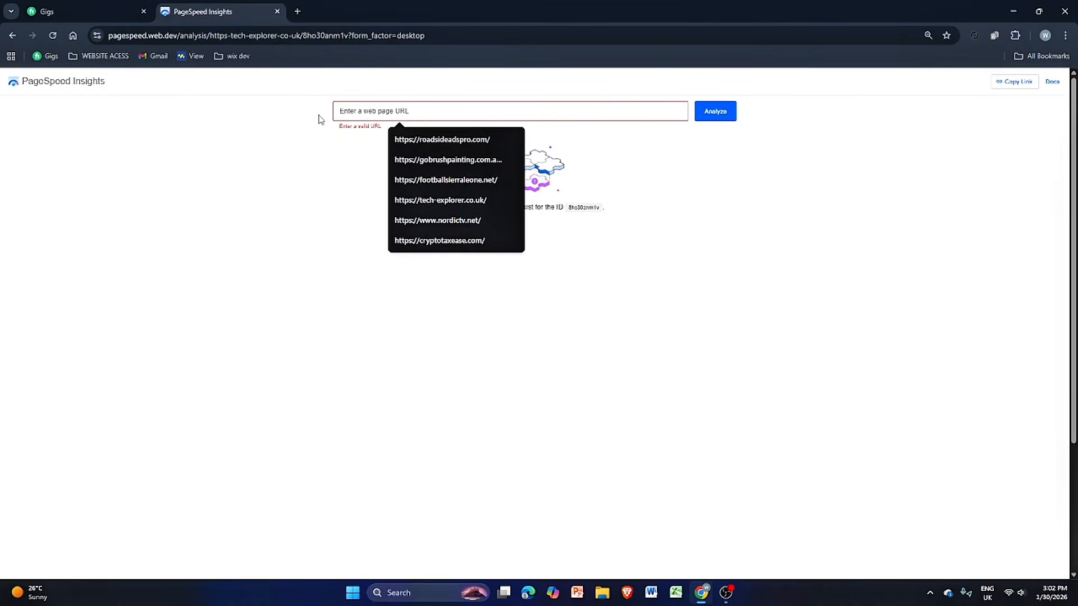
{"action": "left_click", "coordinate": [313, 121]}
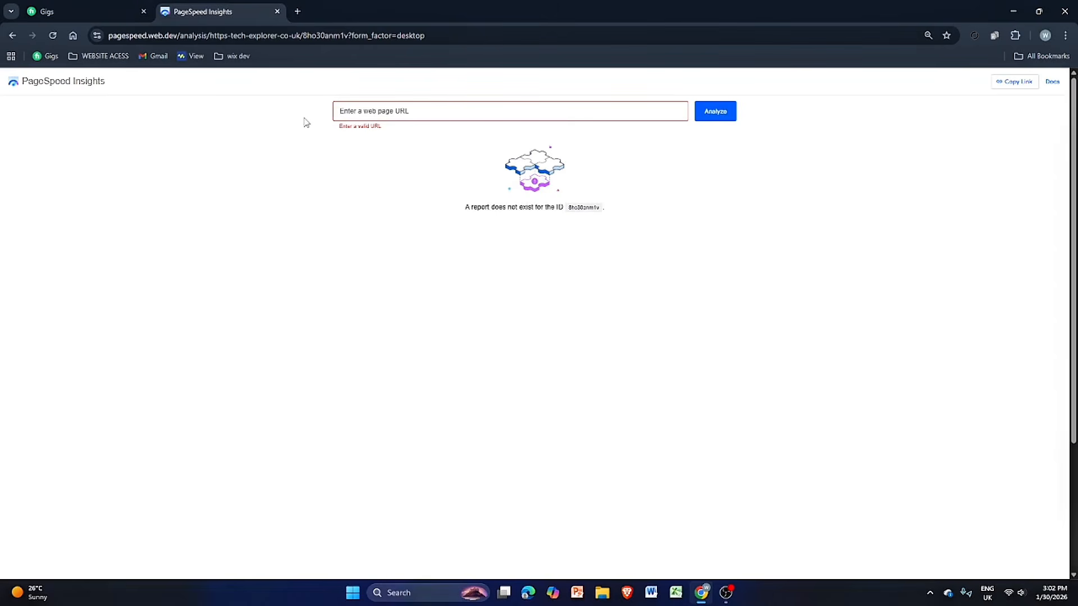
{"action": "left_click", "coordinate": [298, 11]}
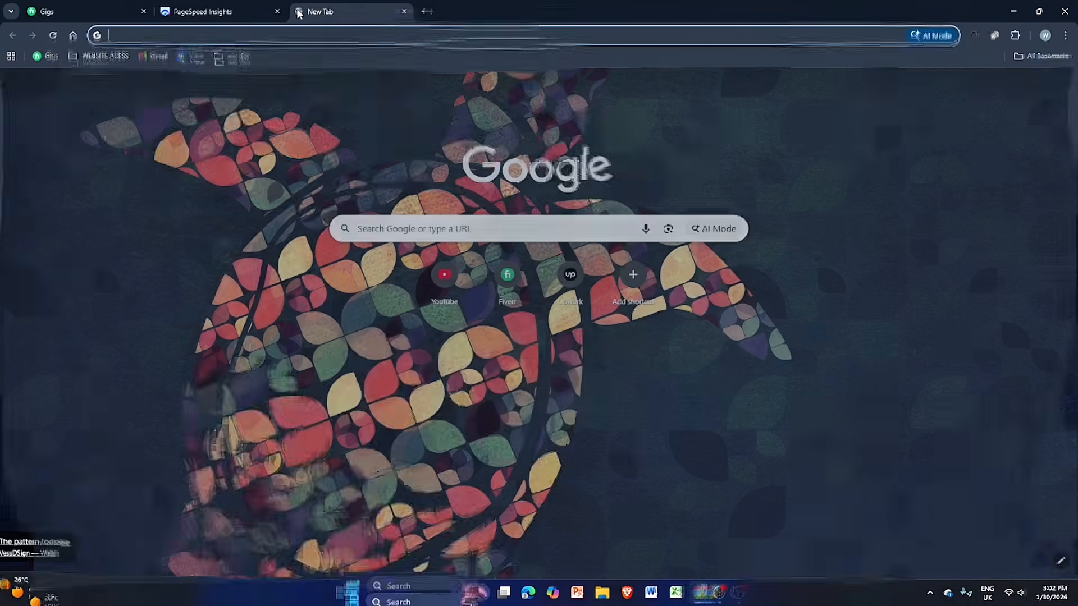
{"action": "type", "text": "ag"}
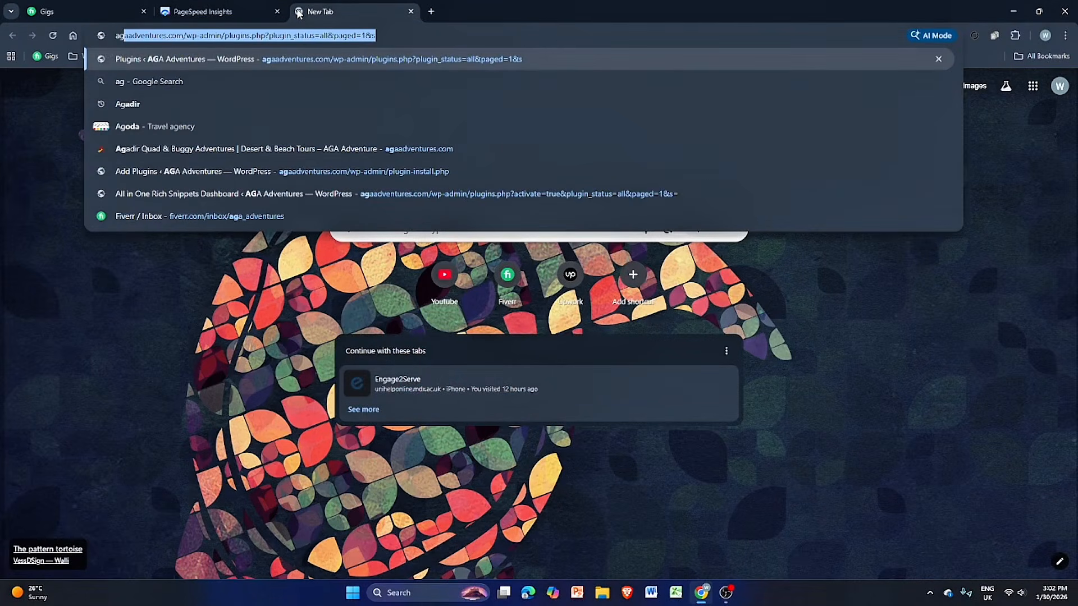
{"action": "left_click", "coordinate": [180, 149]}
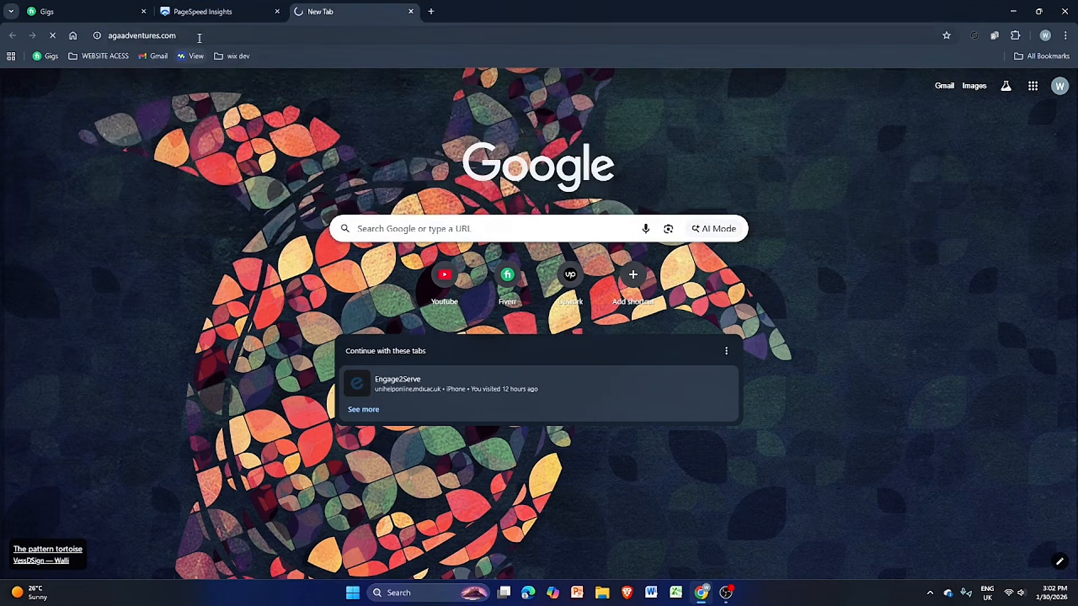
Copy the agaadventures.com address and run a PageSpeed Insights analysis on it
{"action": "left_click", "coordinate": [194, 35]}
{"action": "right_click", "coordinate": [198, 37]}
{"action": "left_click", "coordinate": [213, 118]}
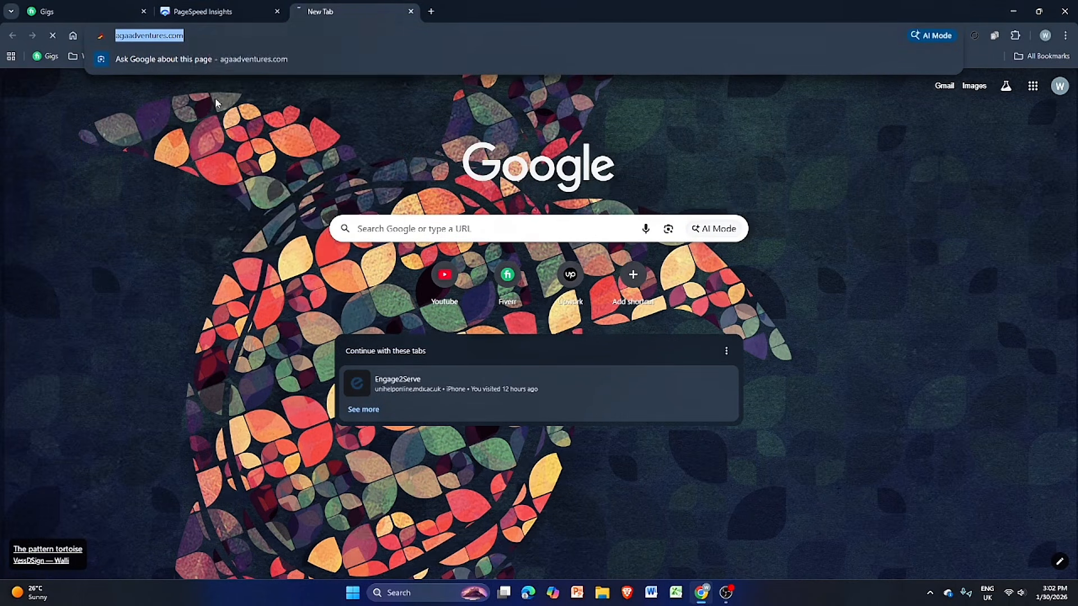
{"action": "left_click", "coordinate": [208, 11]}
{"action": "right_click", "coordinate": [458, 118]}
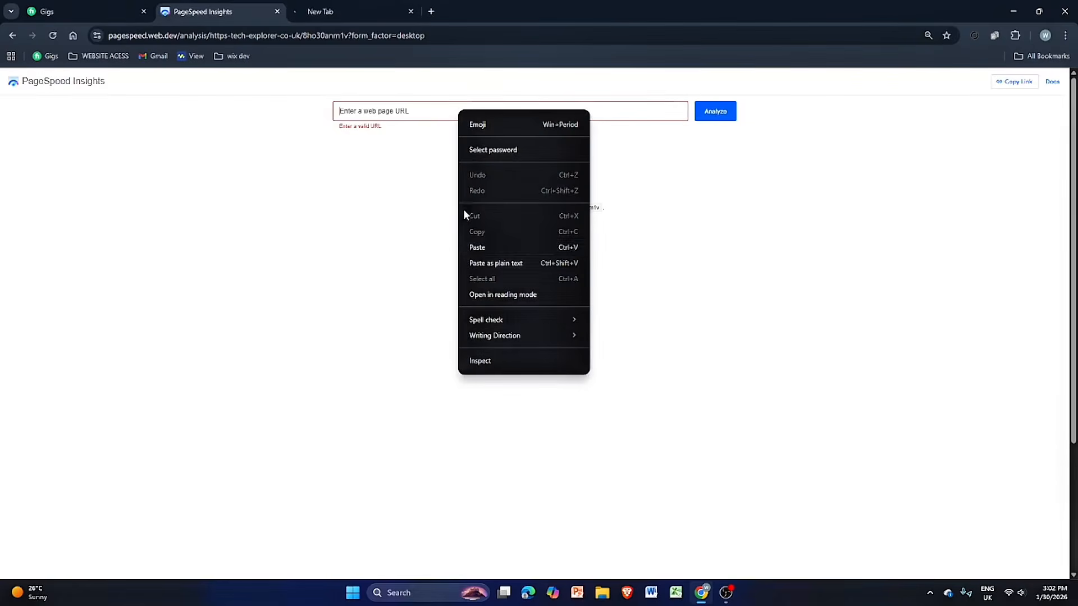
{"action": "left_click", "coordinate": [477, 245]}
{"action": "left_click", "coordinate": [730, 118]}
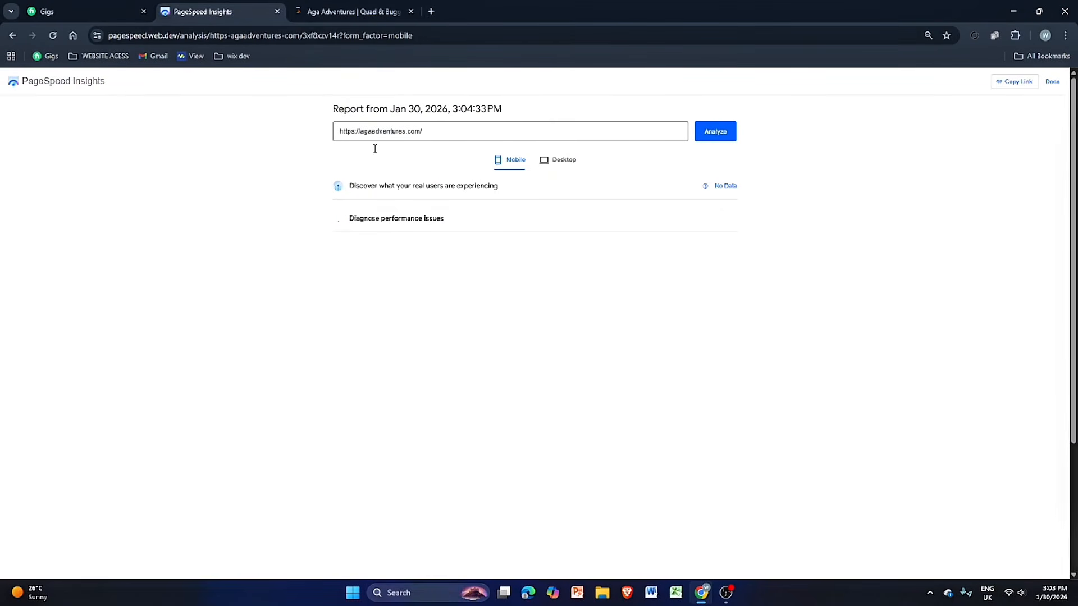
Examine how the AGA Adventures homepage loads and renders from its header down to the travel blog section
{"action": "left_click", "coordinate": [344, 11]}
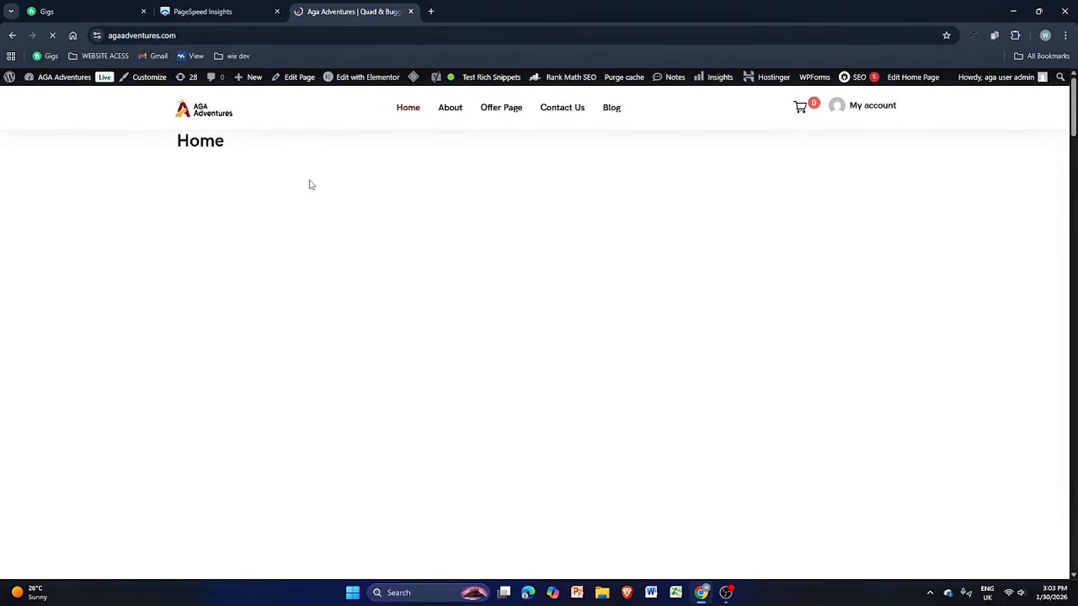
{"action": "scroll", "coordinate": [313, 185], "scroll_direction": "down", "scroll_amount": 10}
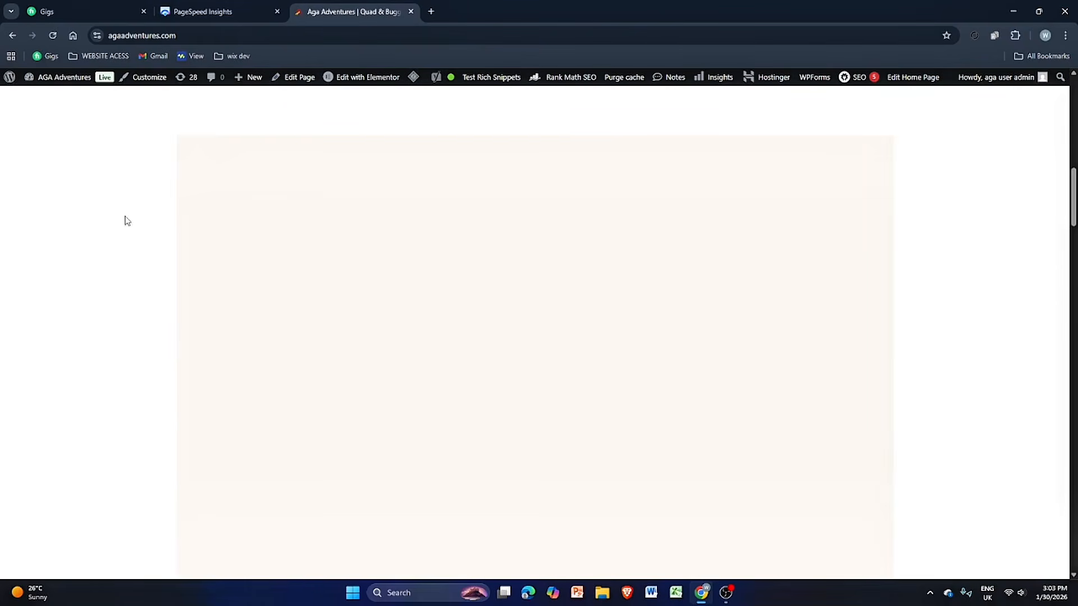
{"action": "scroll", "coordinate": [247, 239], "scroll_direction": "up", "scroll_amount": 10}
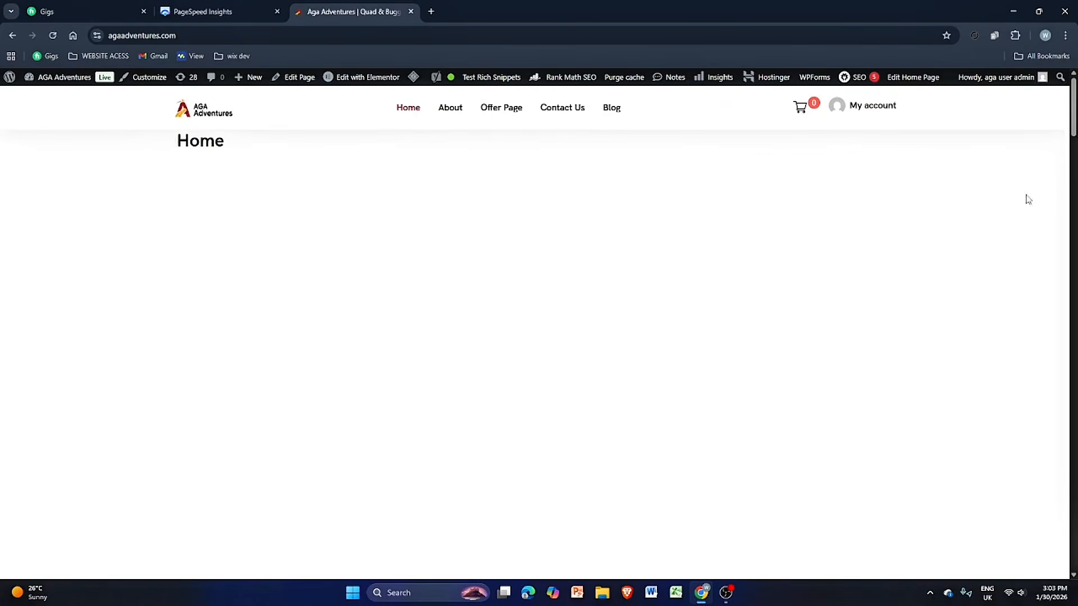
{"action": "scroll", "coordinate": [779, 206], "scroll_direction": "down", "scroll_amount": 10}
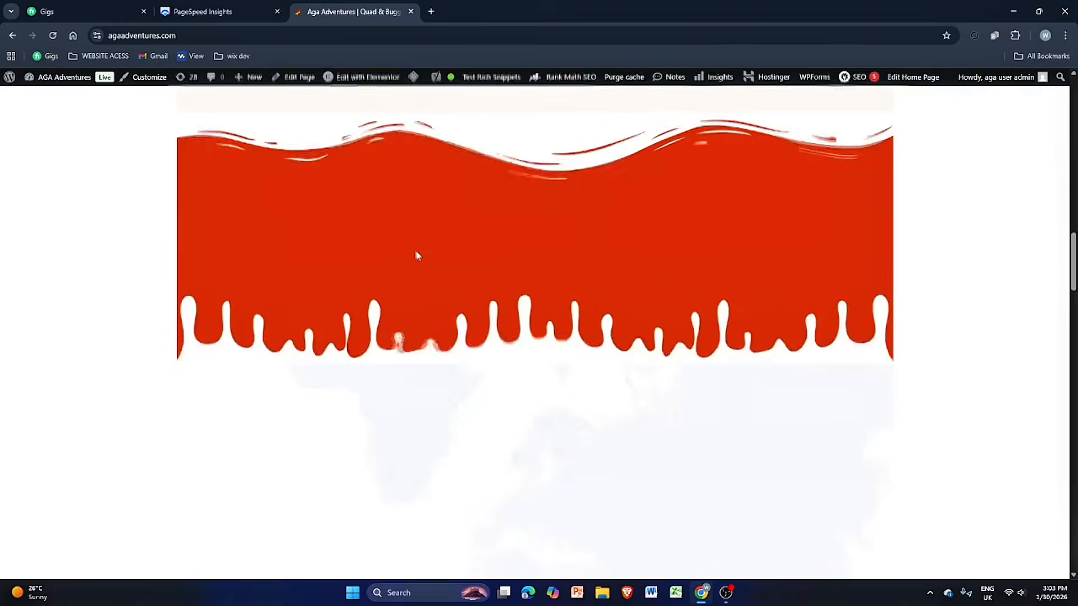
{"action": "scroll", "coordinate": [416, 256], "scroll_direction": "down", "scroll_amount": 15}
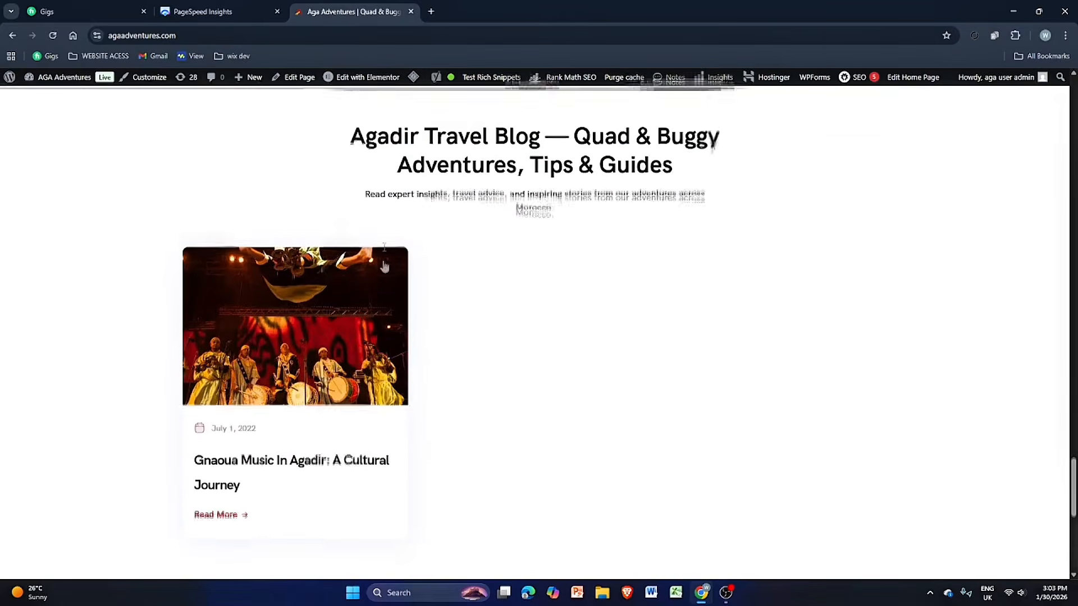
{"action": "scroll", "coordinate": [384, 266], "scroll_direction": "down", "scroll_amount": 5}
{"action": "scroll", "coordinate": [393, 264], "scroll_direction": "up", "scroll_amount": 10}
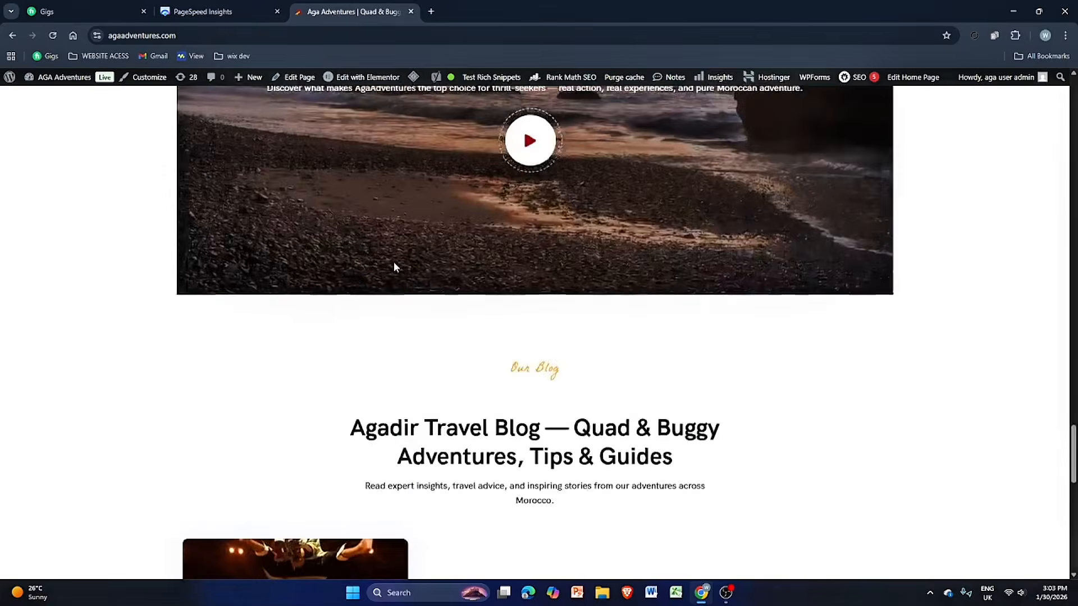
{"action": "scroll", "coordinate": [394, 267], "scroll_direction": "up", "scroll_amount": 10}
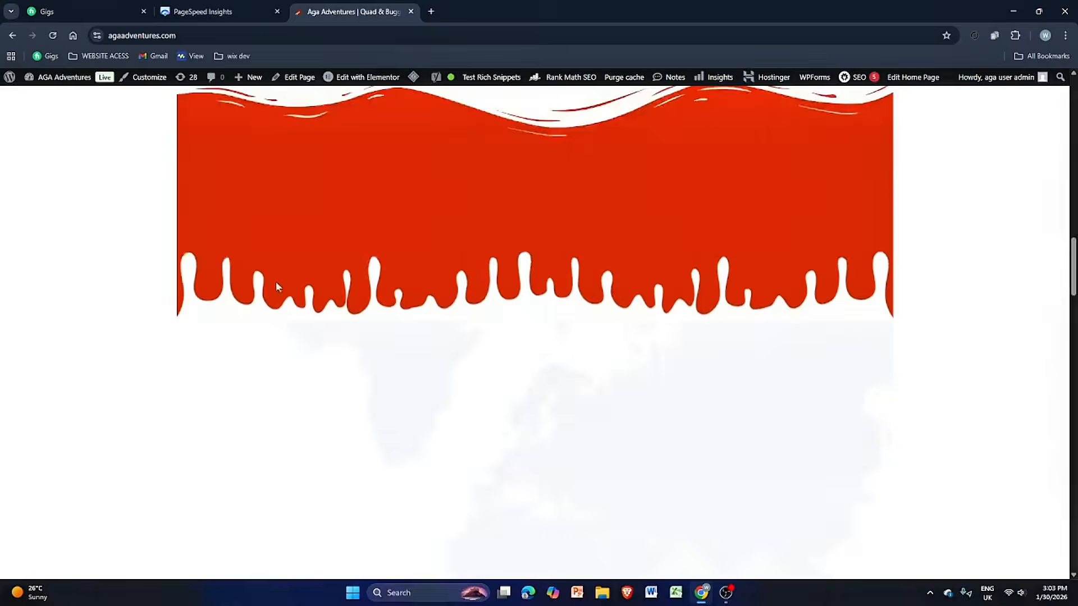
{"action": "scroll", "coordinate": [276, 286], "scroll_direction": "up", "scroll_amount": 15}
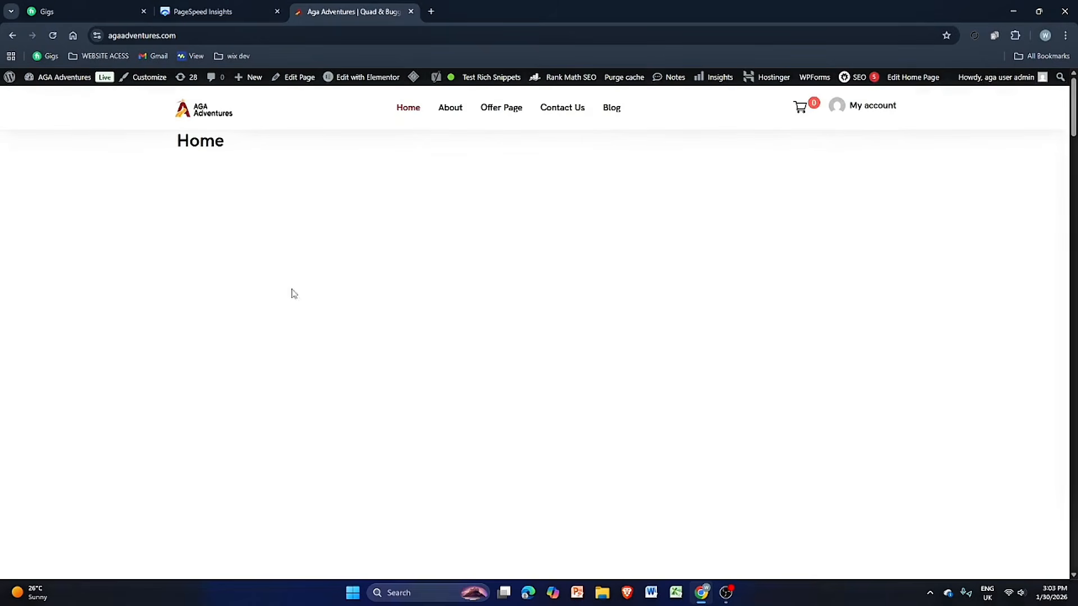
Compare the Mobile and Desktop results in the PageSpeed Insights report for agaadventures.com
{"action": "left_click", "coordinate": [221, 12]}
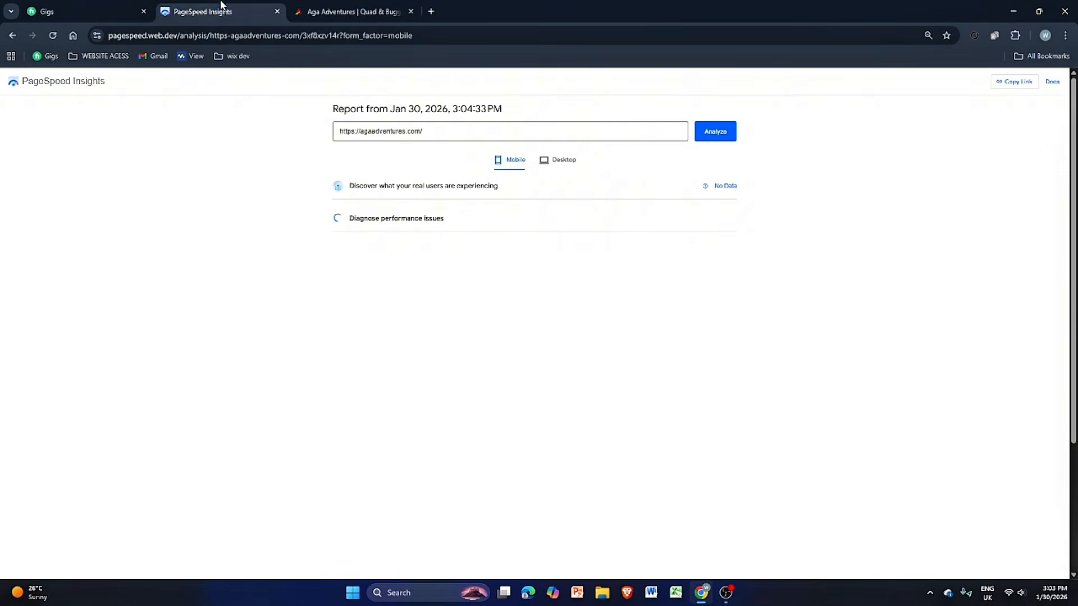
{"action": "left_click", "coordinate": [564, 166]}
{"action": "left_click", "coordinate": [515, 166]}
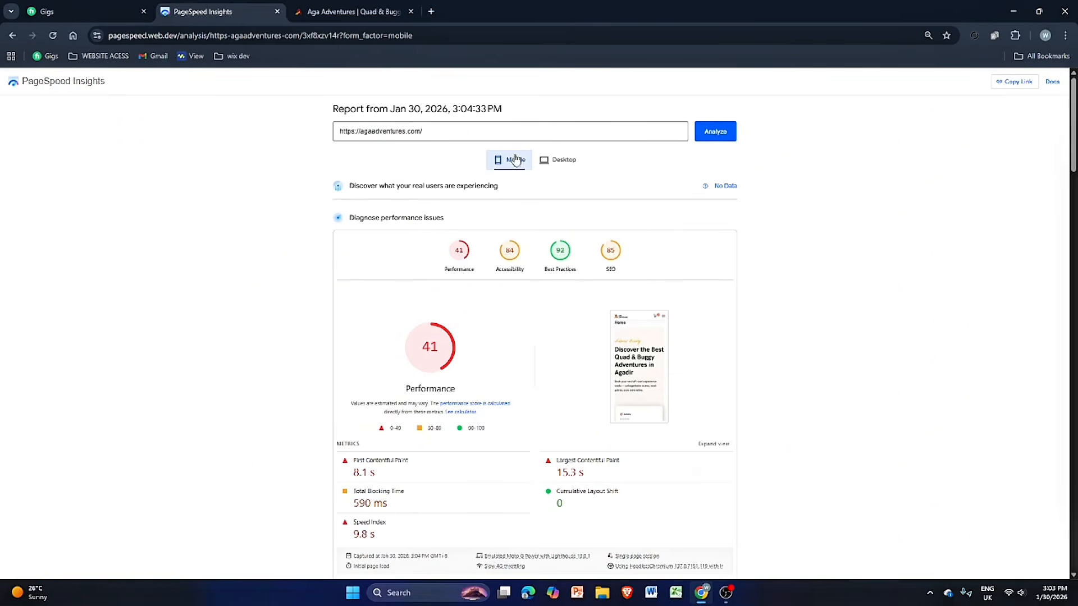
{"action": "left_click", "coordinate": [553, 163]}
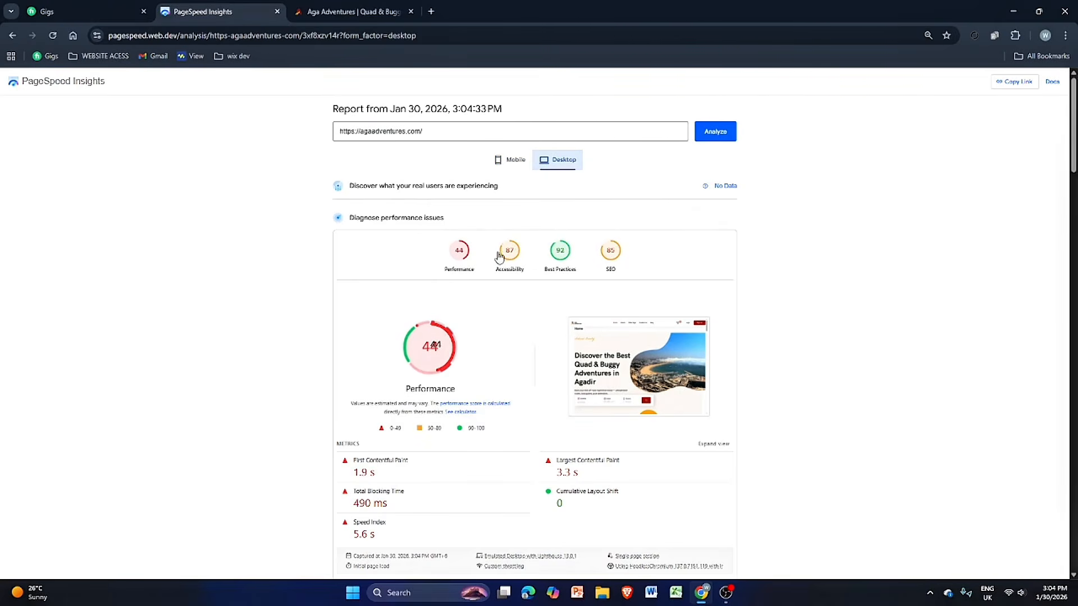
{"action": "left_click", "coordinate": [513, 160]}
{"action": "left_click", "coordinate": [549, 164]}
{"action": "left_click", "coordinate": [511, 160]}
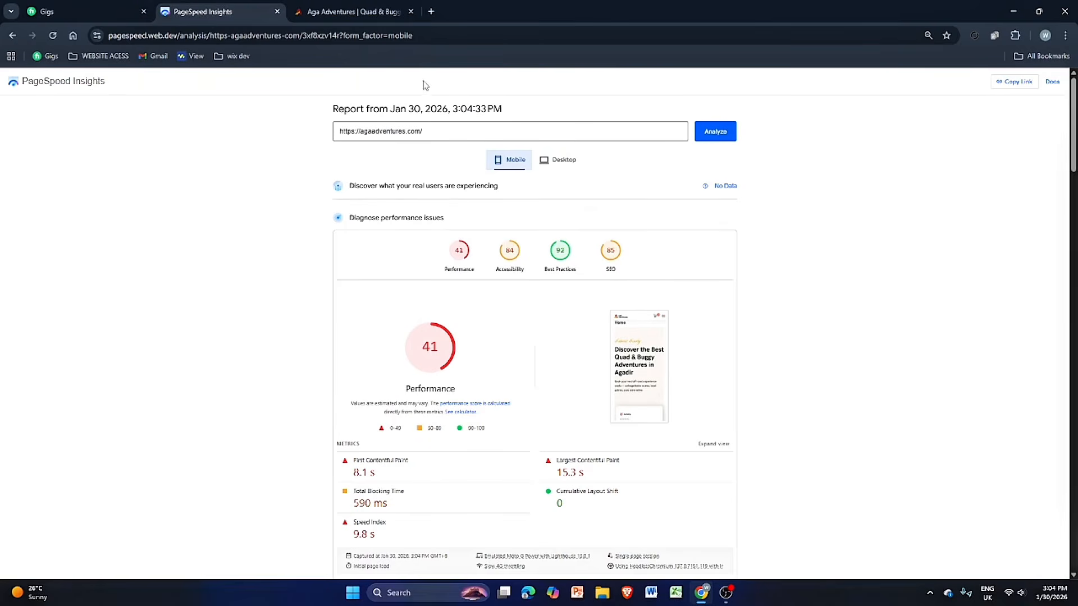
Open the AGA Adventures WordPress dashboard and review its plugin conflict notices and the admin menu entries
{"action": "left_click", "coordinate": [366, 11]}
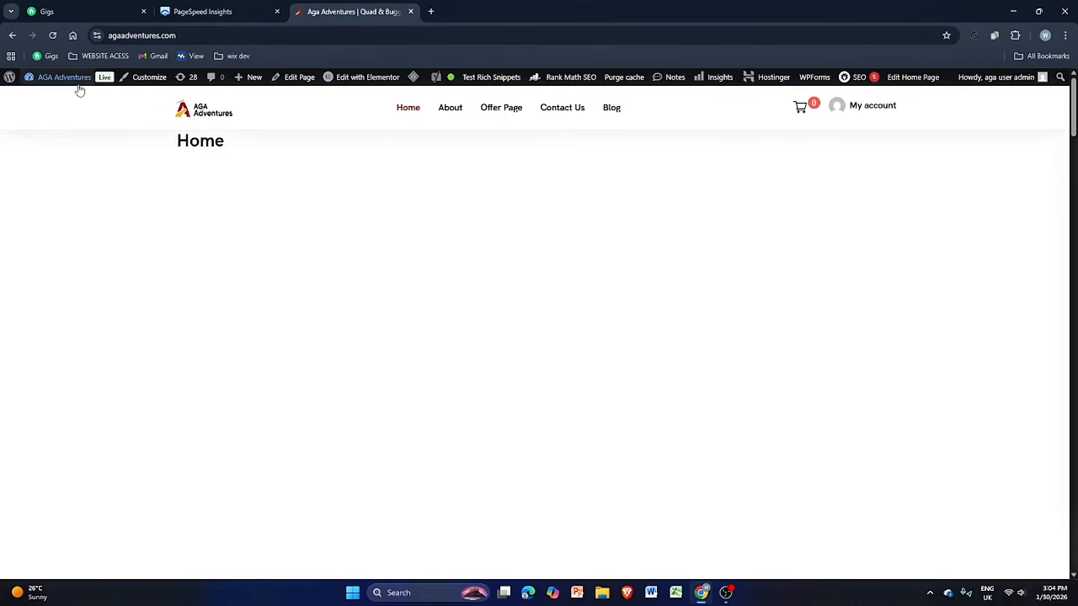
{"action": "mouse_move", "coordinate": [79, 84]}
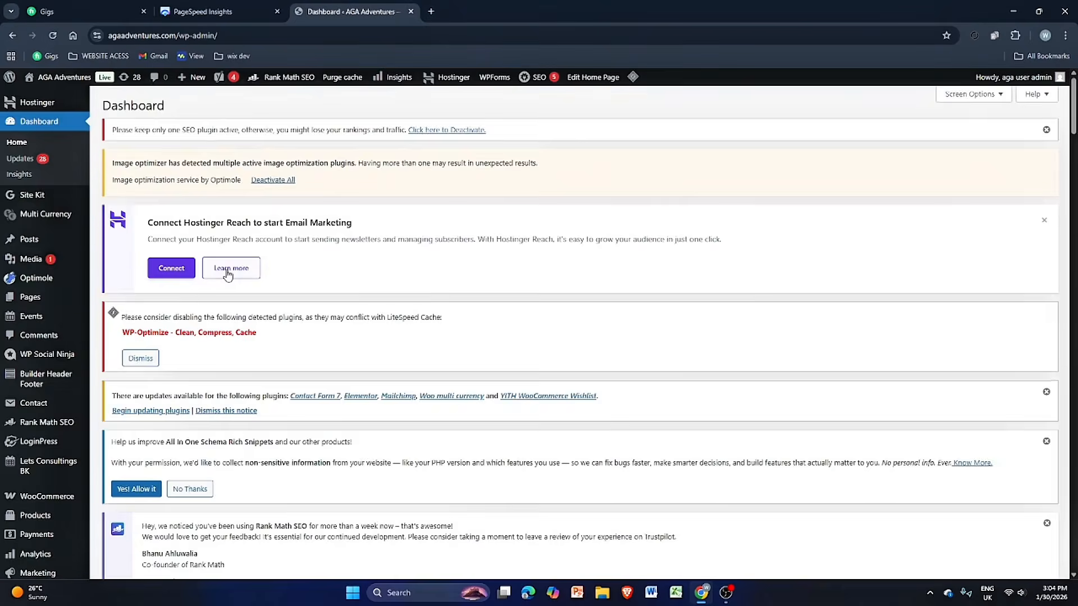
{"action": "scroll", "coordinate": [227, 273], "scroll_direction": "down", "scroll_amount": 1}
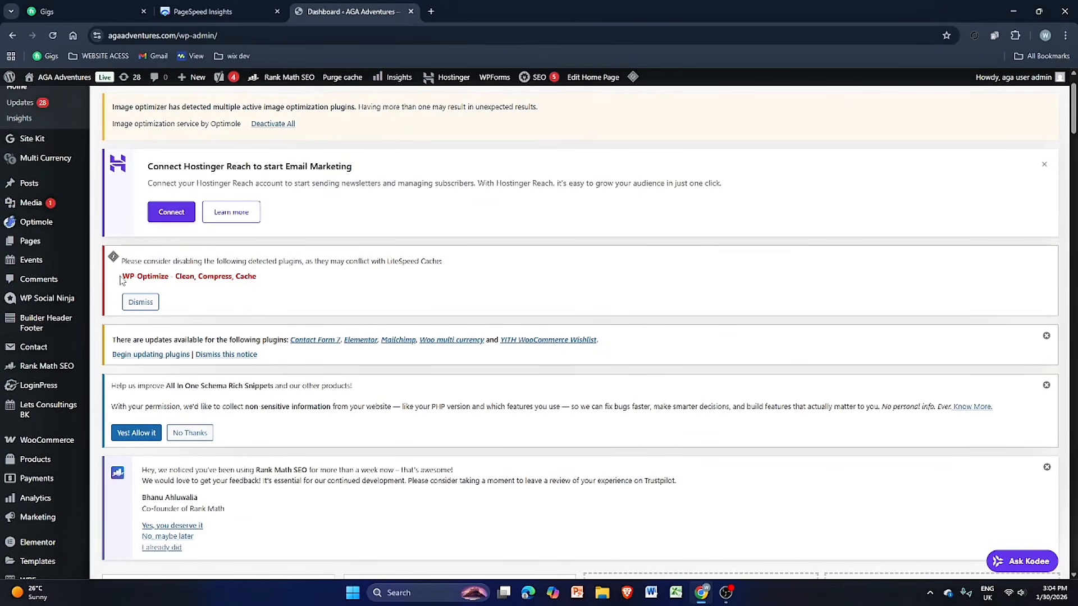
{"action": "left_click_drag", "start_coordinate": [120, 281], "coordinate": [227, 276]}
{"action": "scroll", "coordinate": [205, 322], "scroll_direction": "down", "scroll_amount": 6}
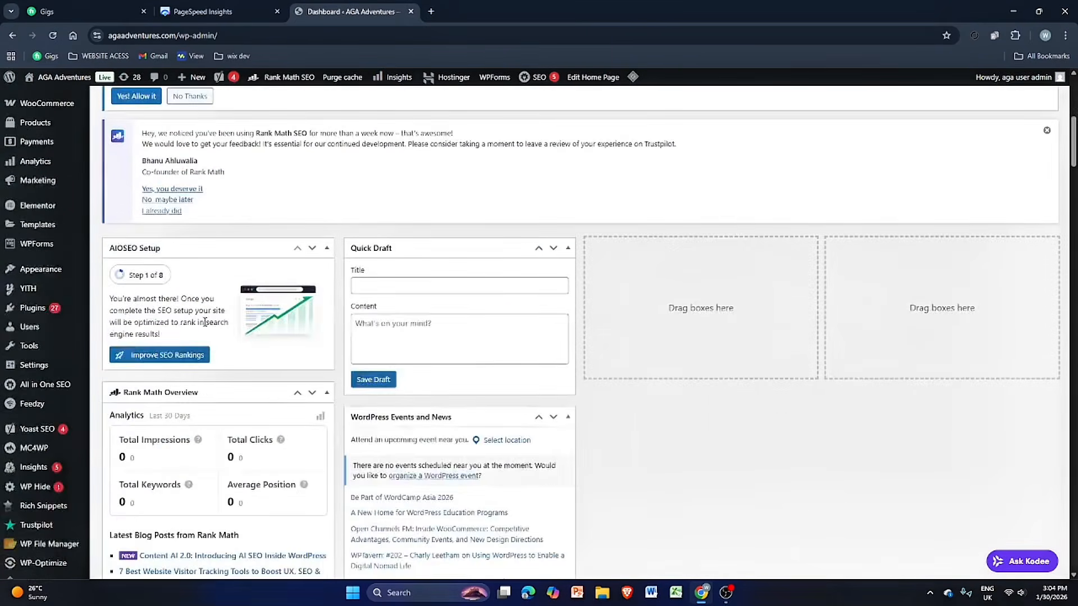
{"action": "scroll", "coordinate": [205, 322], "scroll_direction": "down", "scroll_amount": 3}
{"action": "mouse_move", "coordinate": [70, 530]}
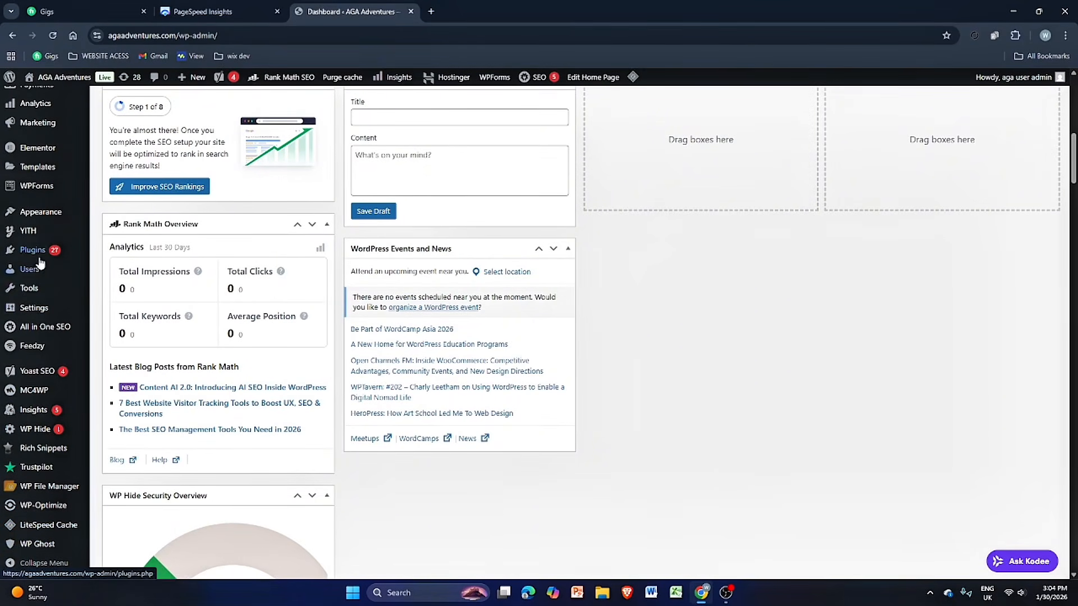
{"action": "scroll", "coordinate": [37, 394], "scroll_direction": "down", "scroll_amount": 1}
{"action": "mouse_move", "coordinate": [35, 425]}
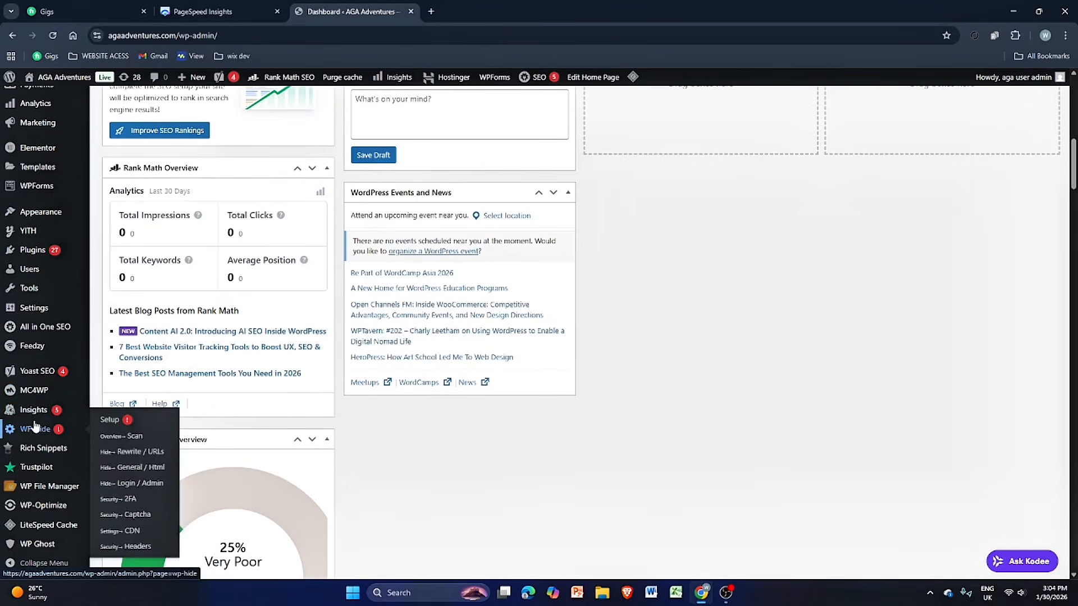
{"action": "scroll", "coordinate": [34, 443], "scroll_direction": "up", "scroll_amount": 2}
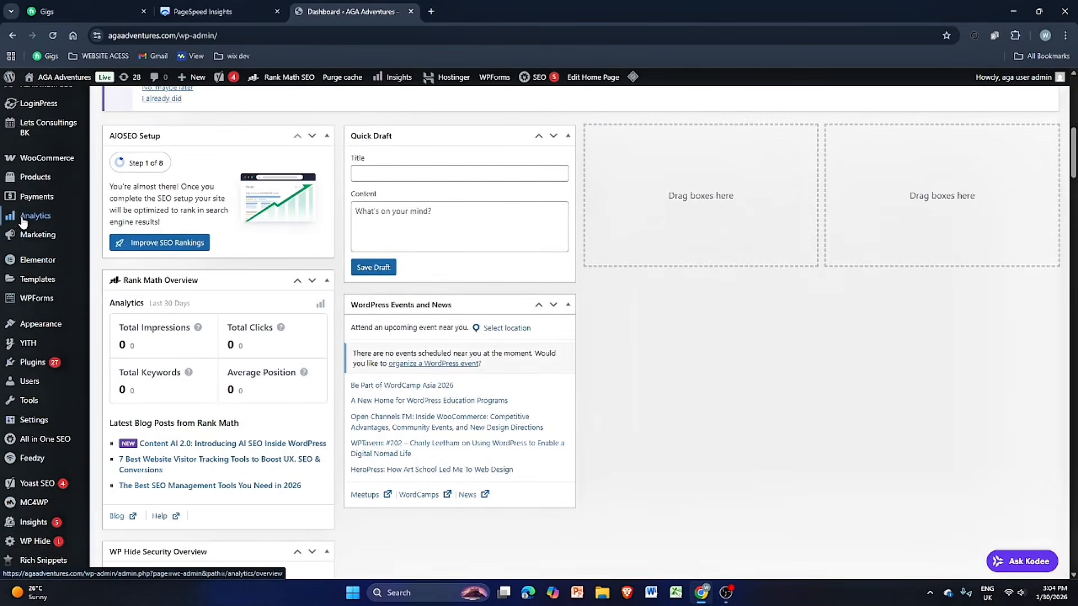
Deactivate the LiteSpeed Cache plugin in the installed plugins list, giving "The deactivation is temporary" as the reason
{"action": "left_click", "coordinate": [33, 362]}
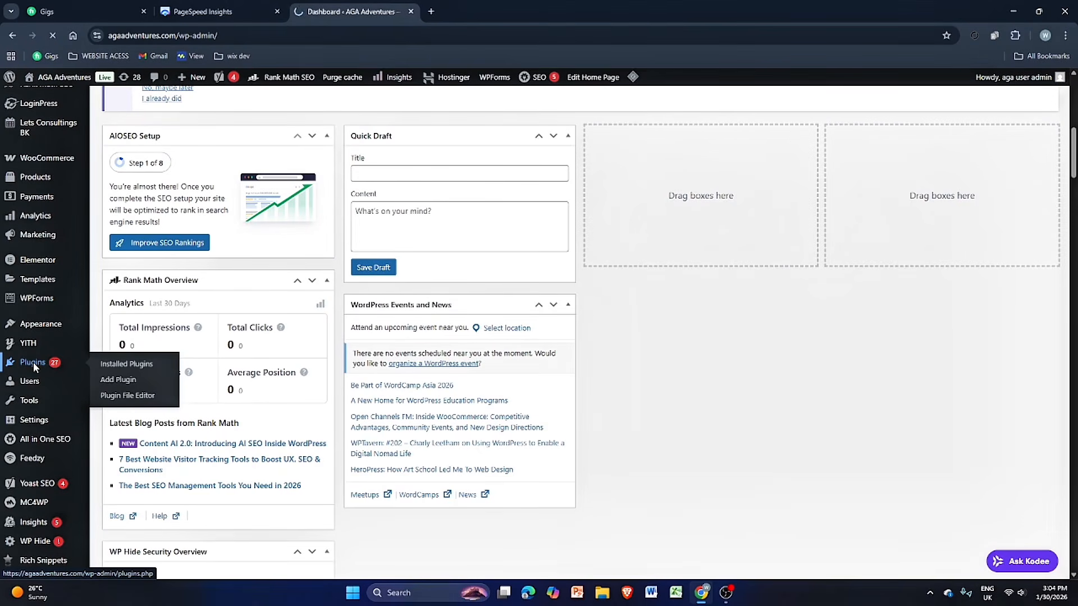
{"action": "scroll", "coordinate": [329, 274], "scroll_direction": "down", "scroll_amount": 15}
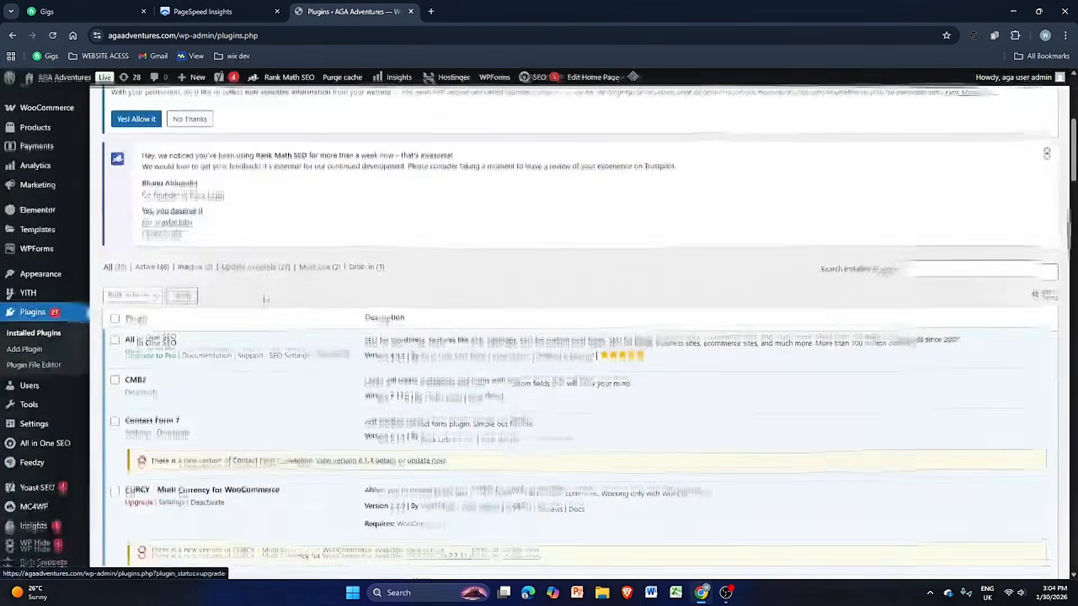
{"action": "scroll", "coordinate": [208, 292], "scroll_direction": "up", "scroll_amount": 3}
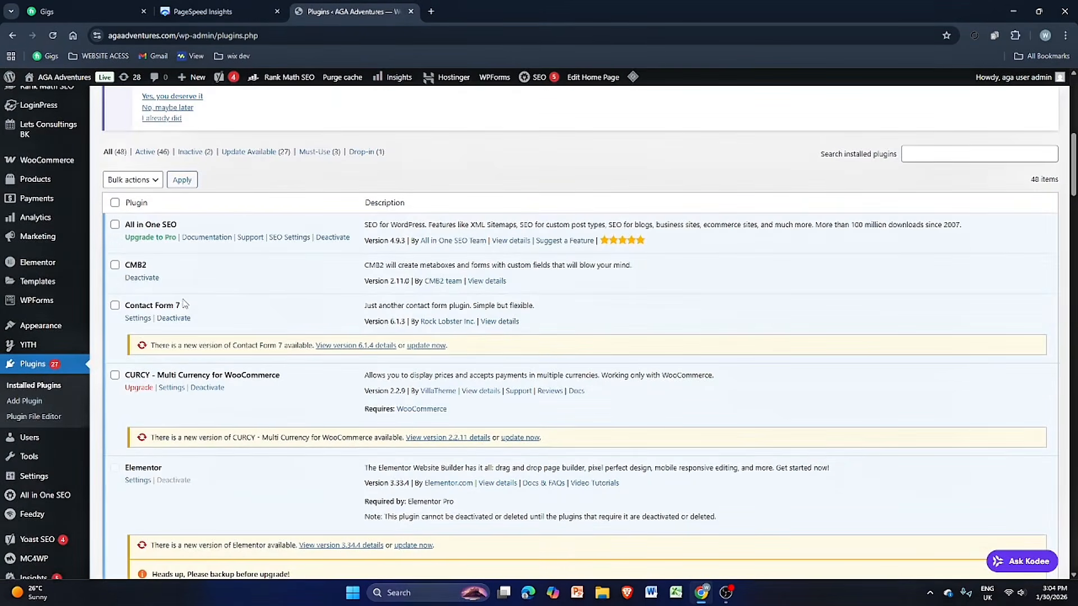
{"action": "scroll", "coordinate": [184, 318], "scroll_direction": "down", "scroll_amount": 9}
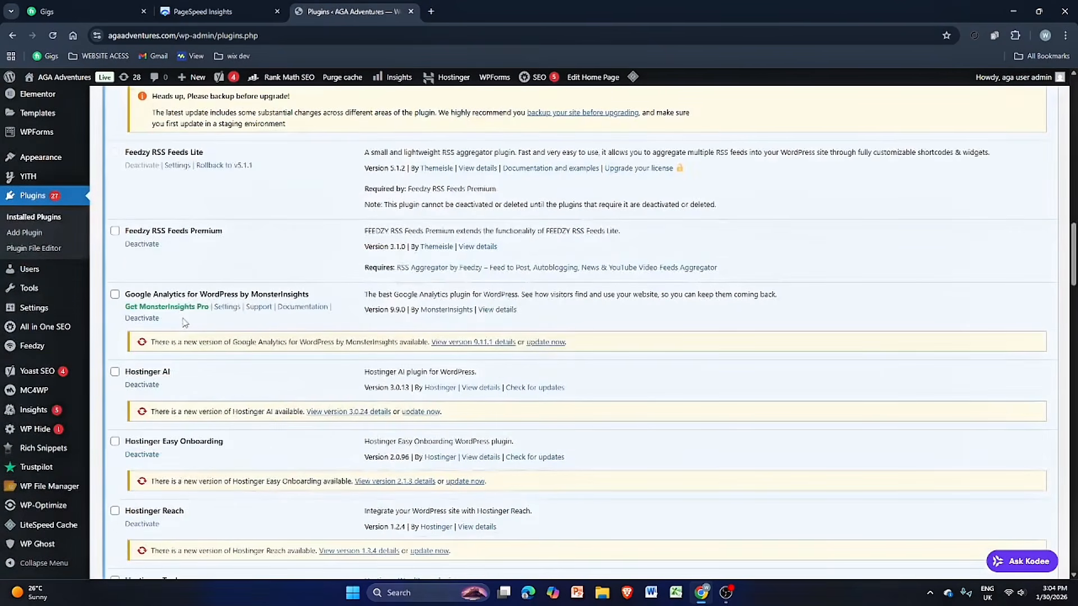
{"action": "scroll", "coordinate": [185, 322], "scroll_direction": "down", "scroll_amount": 8}
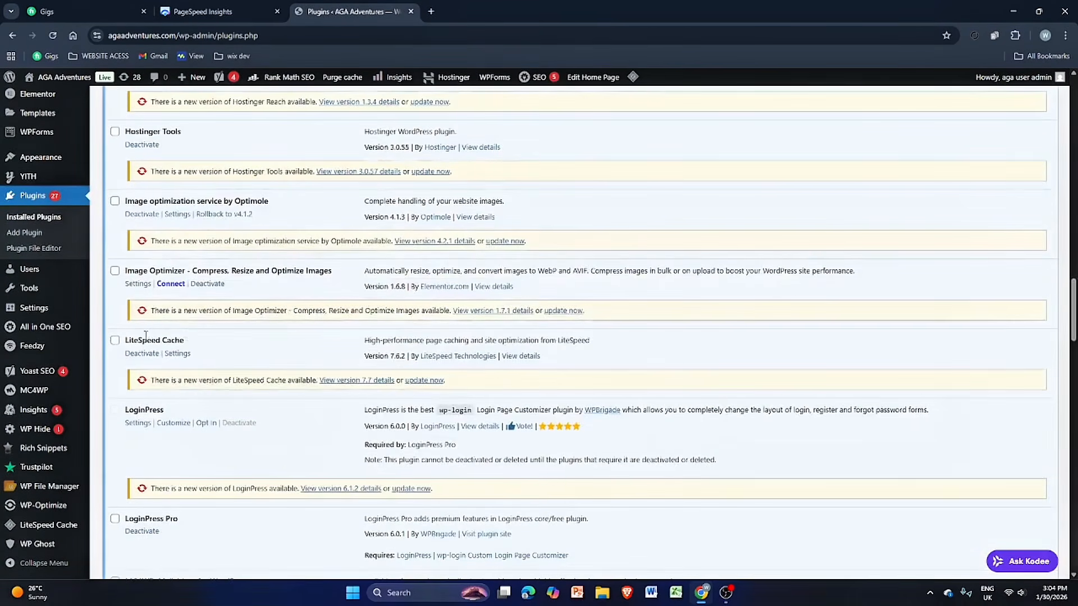
{"action": "scroll", "coordinate": [147, 336], "scroll_direction": "down", "scroll_amount": 1}
{"action": "left_click", "coordinate": [142, 298]}
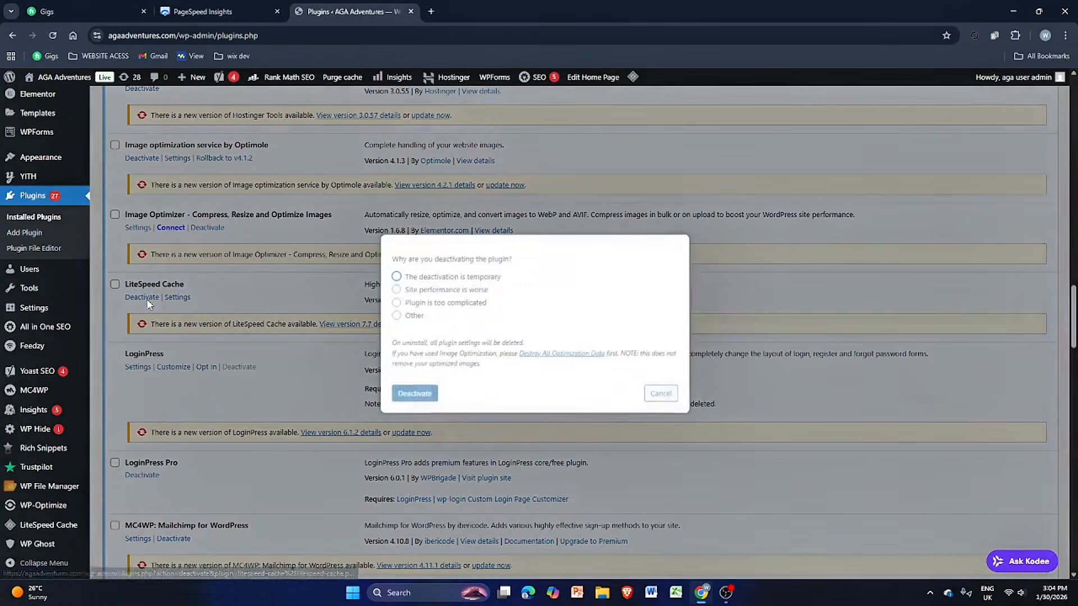
{"action": "left_click", "coordinate": [428, 280]}
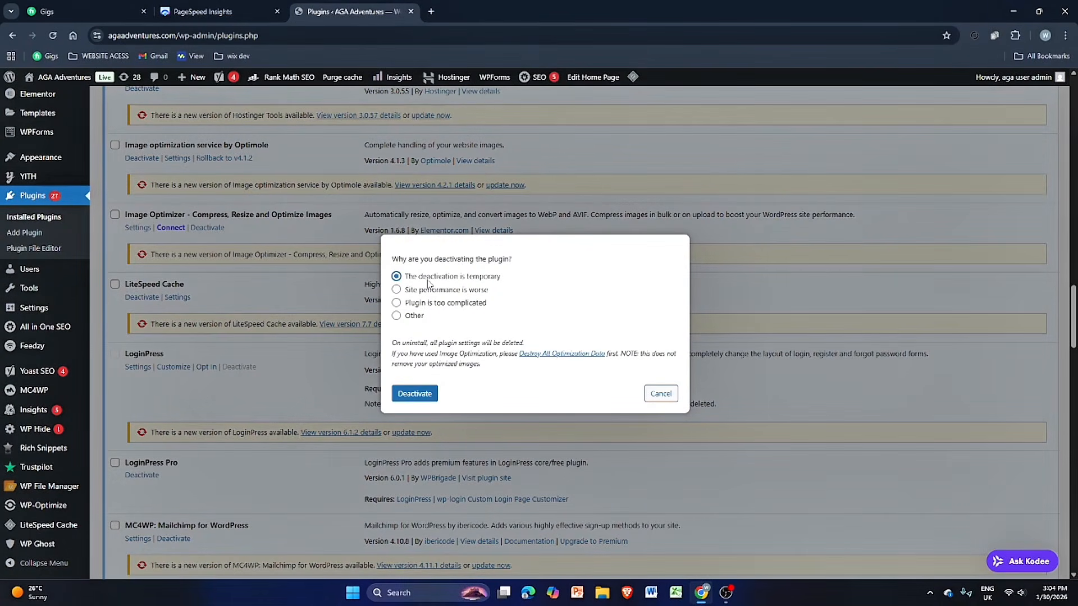
{"action": "left_click", "coordinate": [408, 395]}
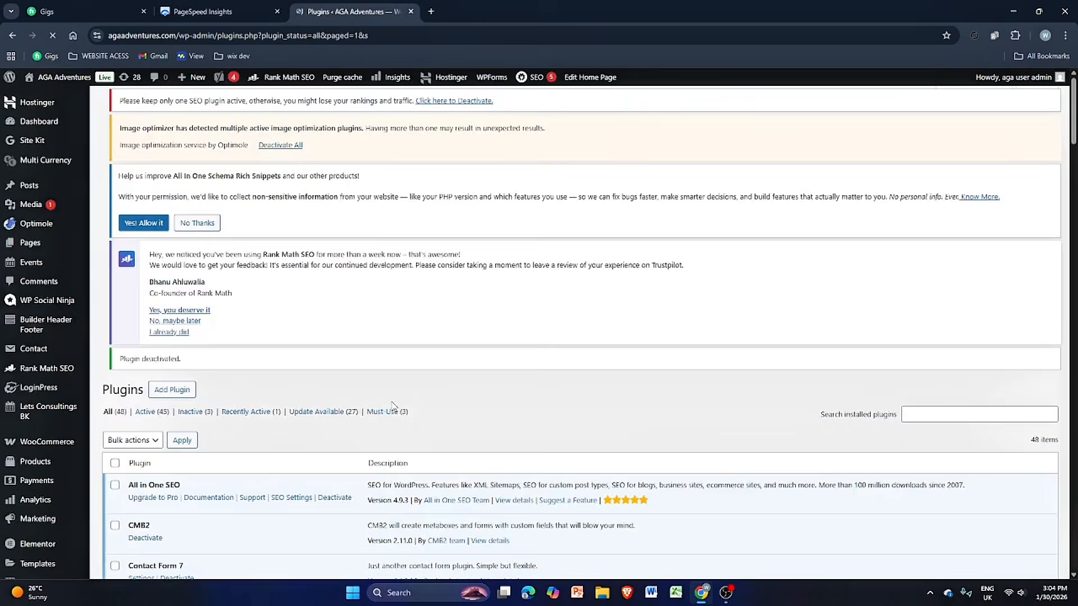
Deactivate the WP-Optimize - Clean, Compress, Cache plugin in the installed plugins list
{"action": "scroll", "coordinate": [158, 389], "scroll_direction": "down", "scroll_amount": 15}
{"action": "scroll", "coordinate": [158, 389], "scroll_direction": "down", "scroll_amount": 20}
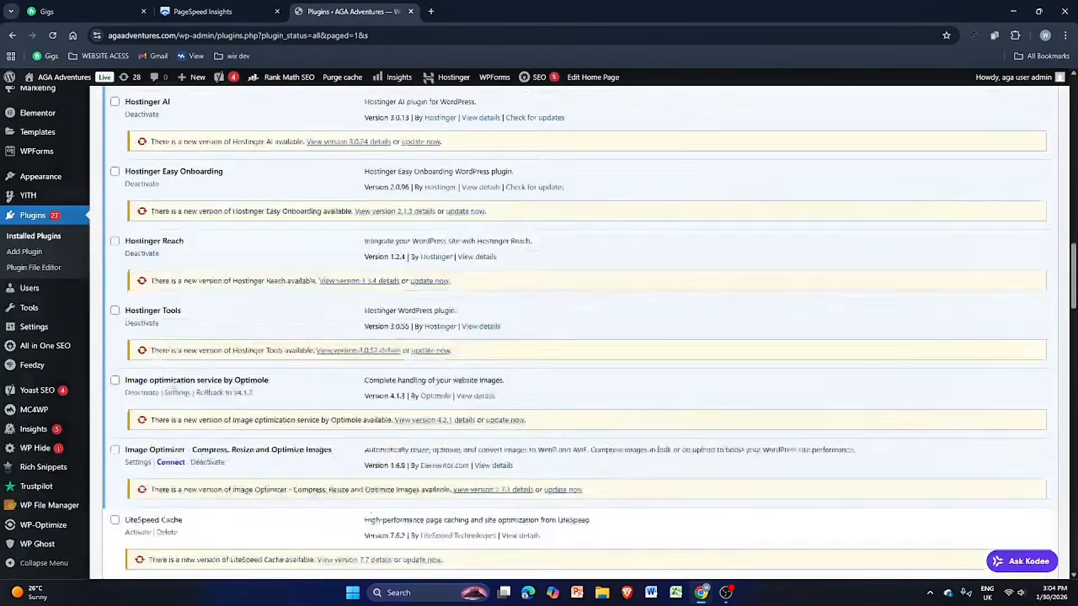
{"action": "scroll", "coordinate": [175, 384], "scroll_direction": "down", "scroll_amount": 15}
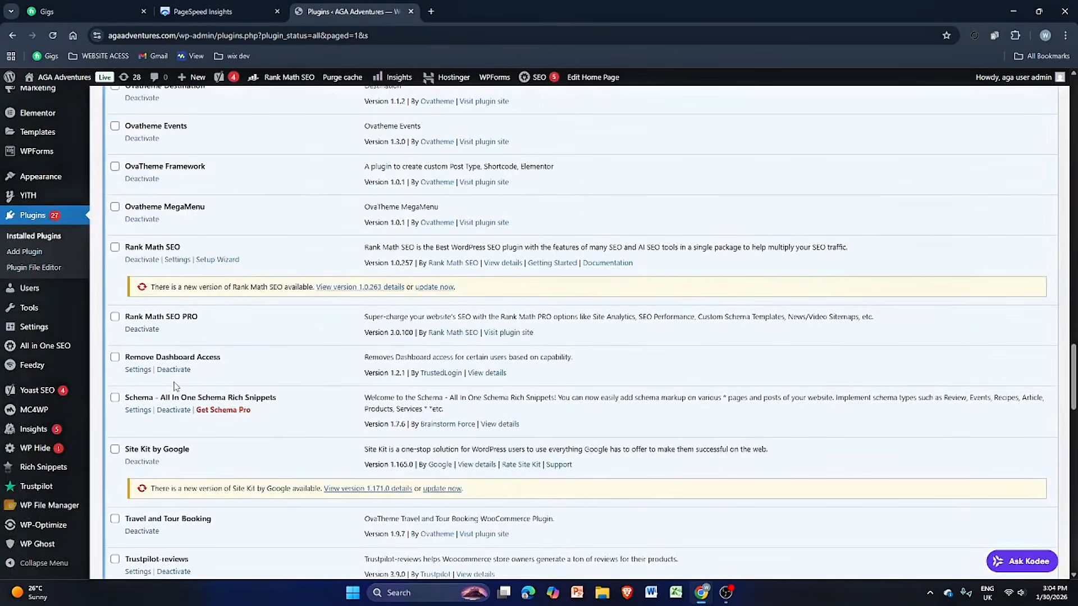
{"action": "scroll", "coordinate": [175, 384], "scroll_direction": "down", "scroll_amount": 6}
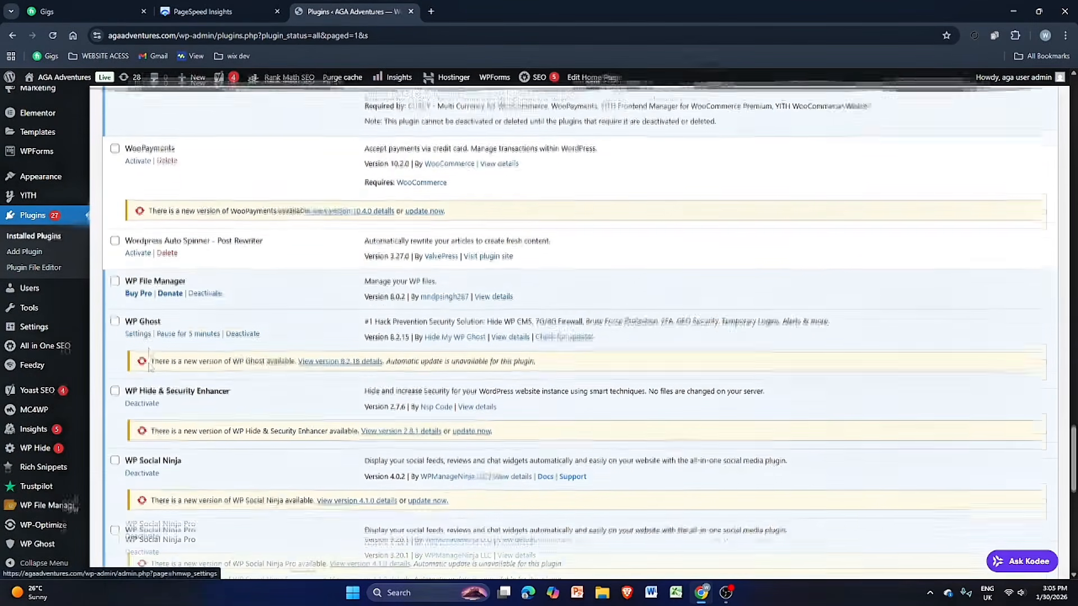
{"action": "scroll", "coordinate": [150, 375], "scroll_direction": "down", "scroll_amount": 3}
{"action": "scroll", "coordinate": [151, 418], "scroll_direction": "down", "scroll_amount": 3}
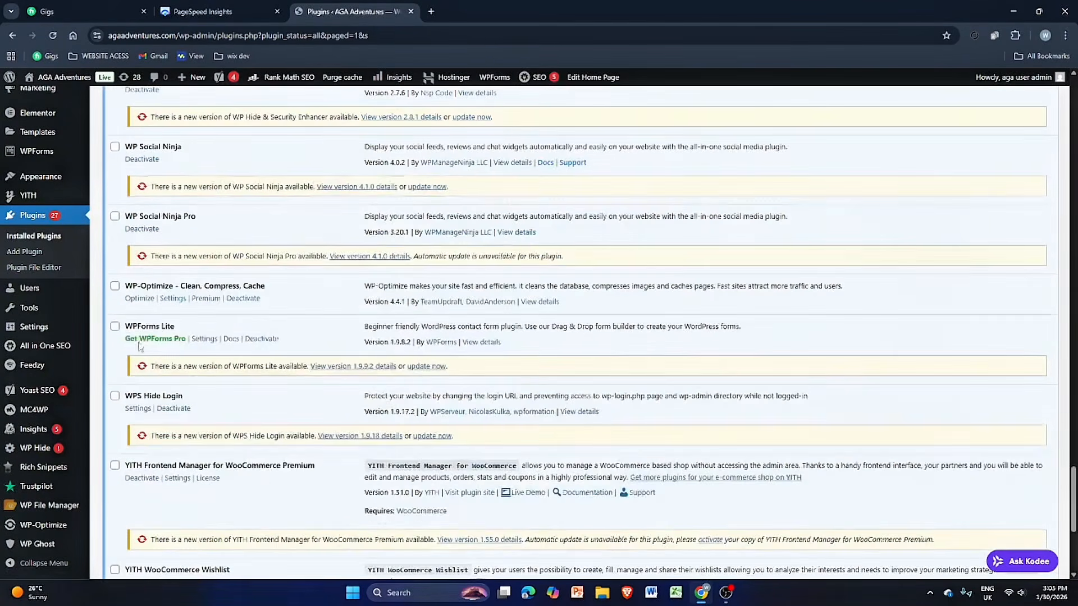
{"action": "left_click", "coordinate": [231, 298]}
Compare the Desktop and Mobile performance results again in the PageSpeed Insights report for agaadventures.com
{"action": "key", "text": "ctrl+shift+Tab"}
{"action": "left_click", "coordinate": [550, 160]}
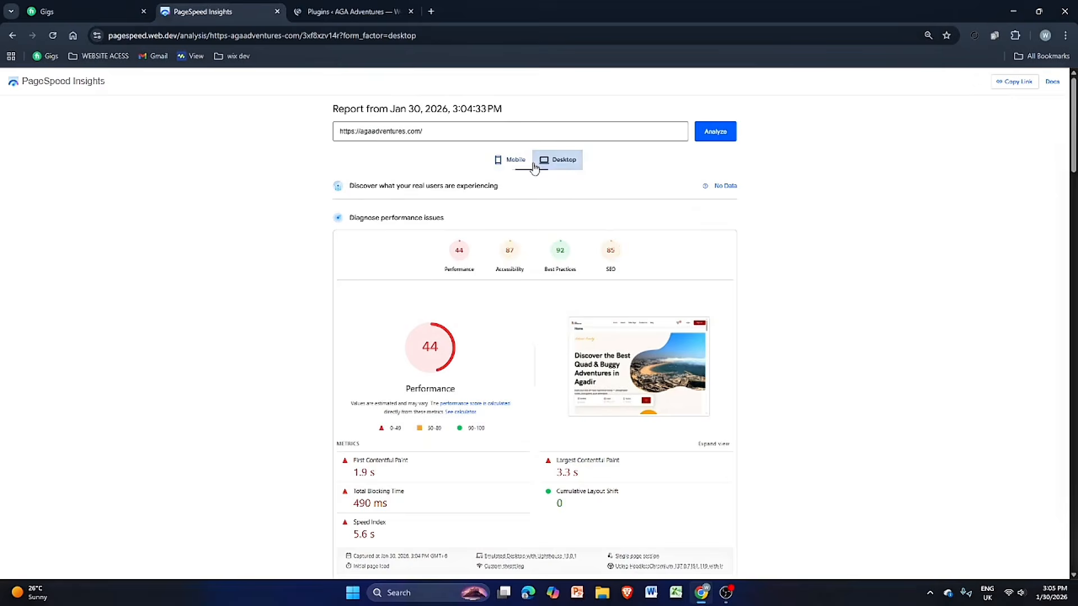
{"action": "left_click", "coordinate": [519, 163]}
{"action": "left_click", "coordinate": [538, 166]}
{"action": "left_click", "coordinate": [509, 164]}
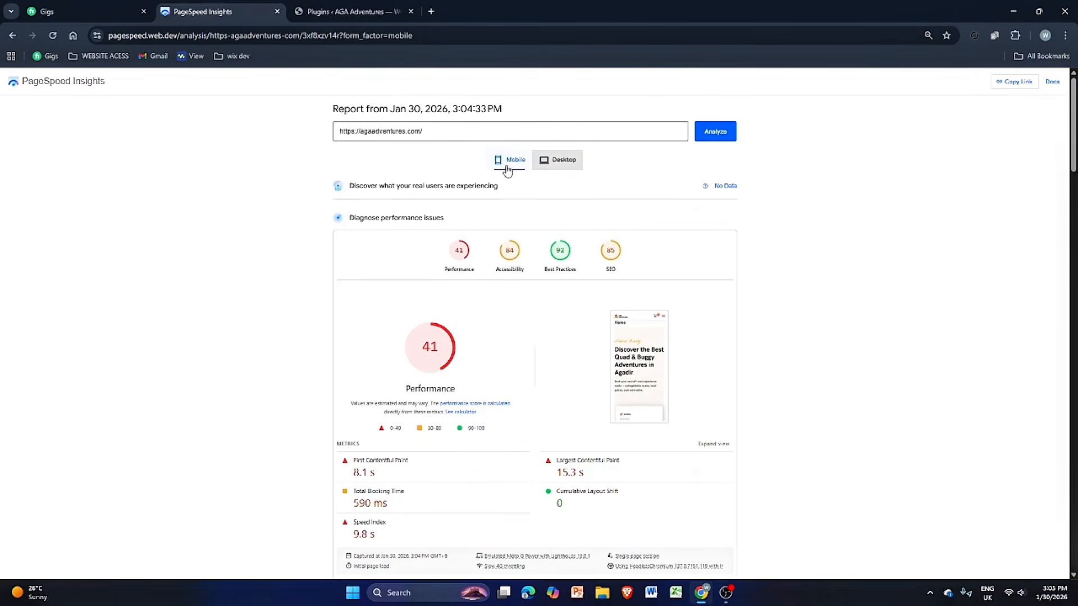
Search Google for "airlift" in a new tab, open airlift.net and get started to reach the Airlift dashboard
{"action": "left_click", "coordinate": [404, 11]}
{"action": "left_click", "coordinate": [431, 11]}
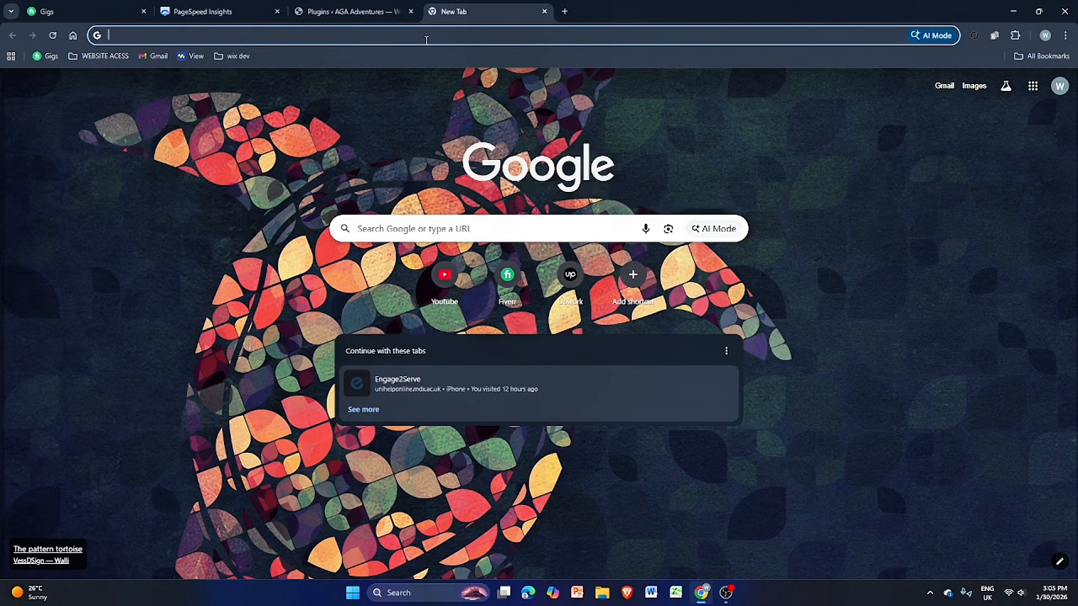
{"action": "type", "text": "airlift"}
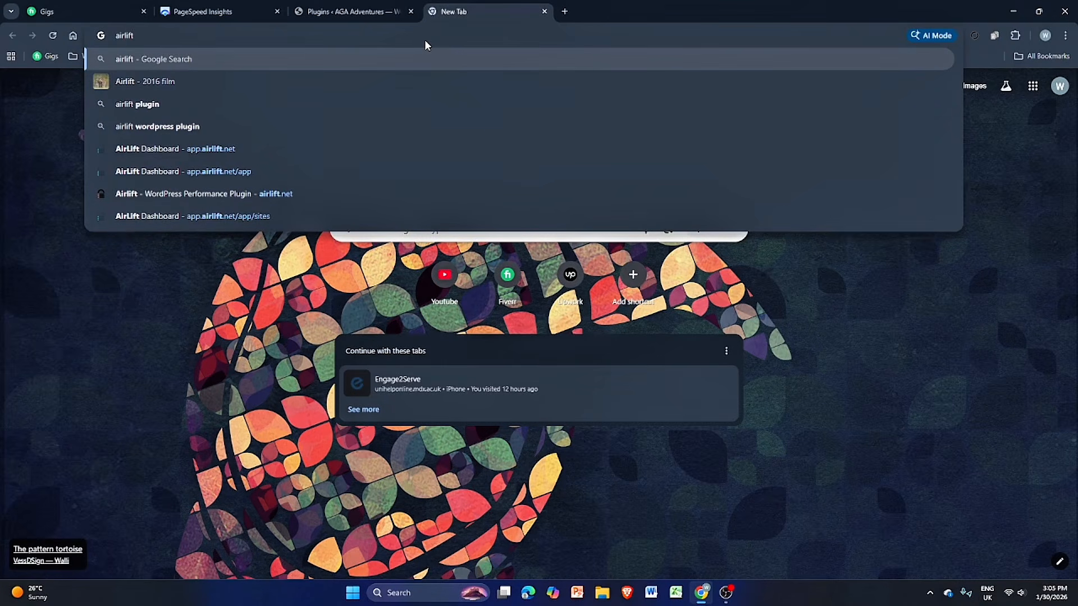
{"action": "key", "text": "Return"}
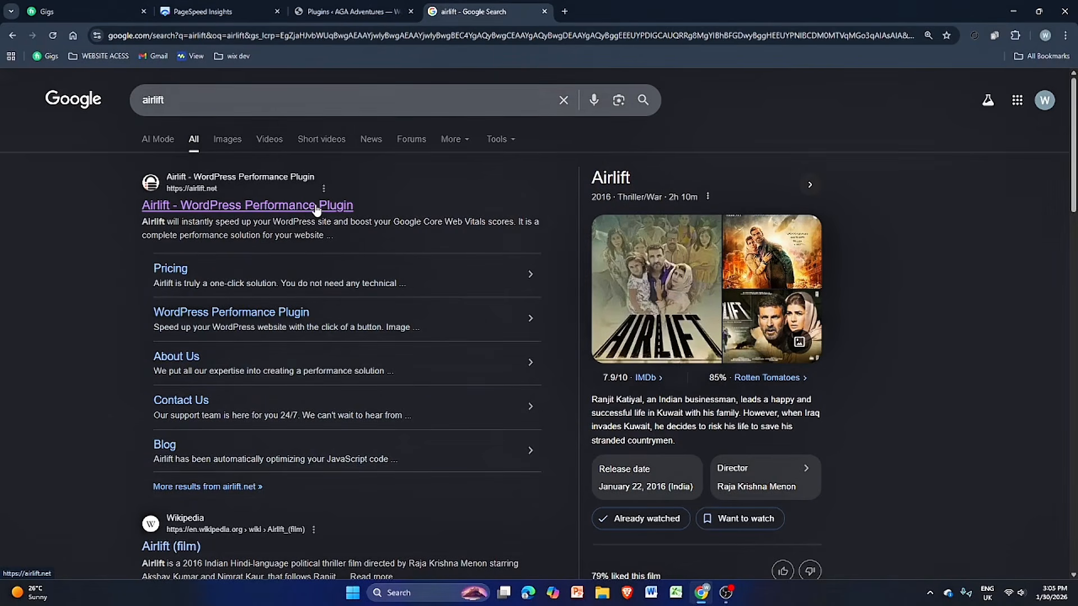
{"action": "left_click", "coordinate": [222, 211]}
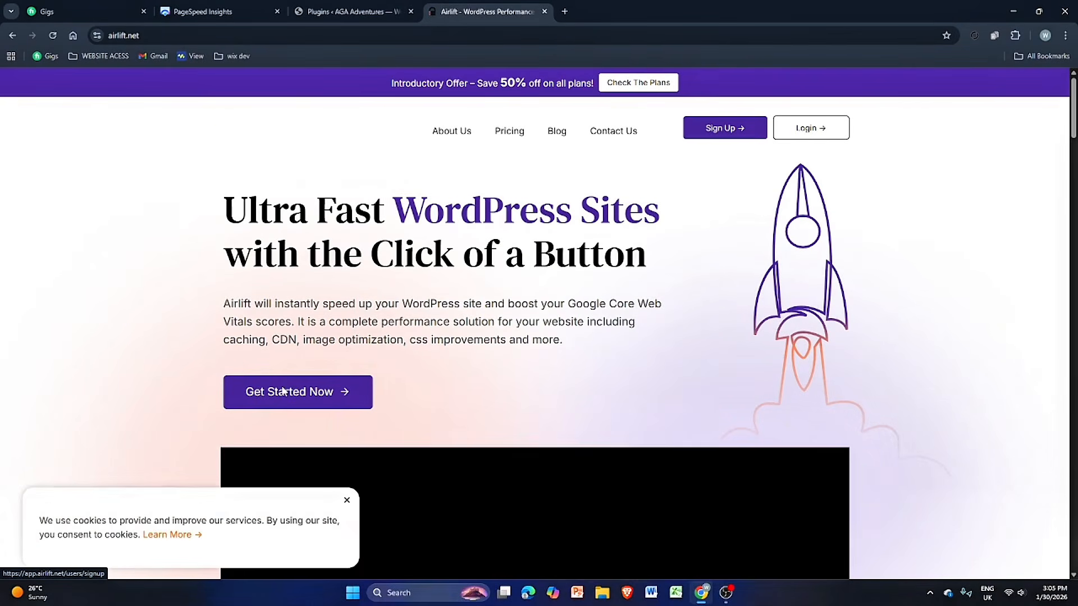
{"action": "left_click", "coordinate": [283, 391]}
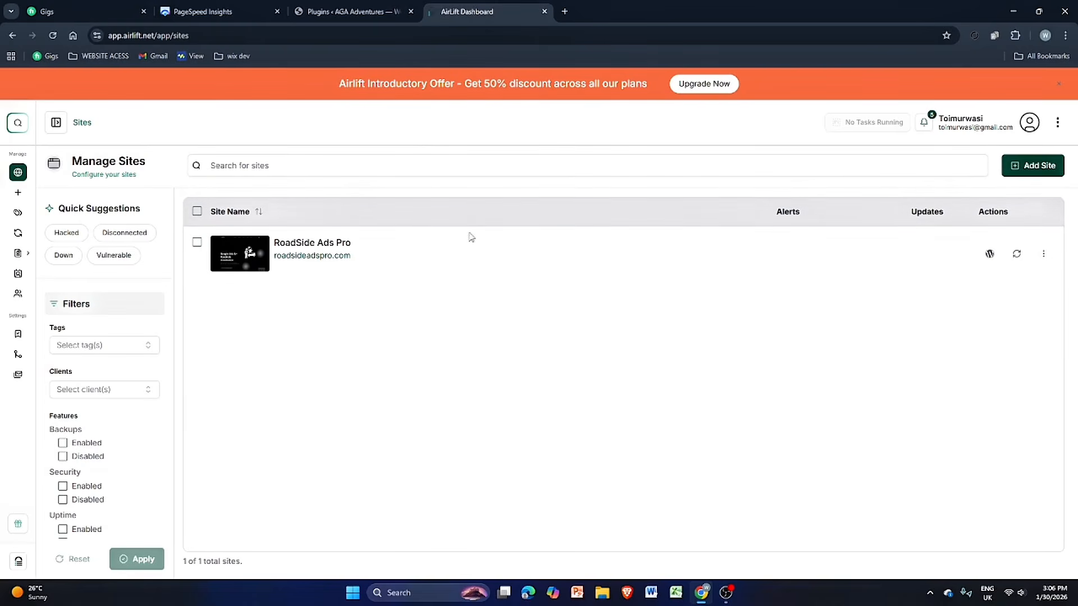
{"action": "left_click", "coordinate": [1032, 167]}
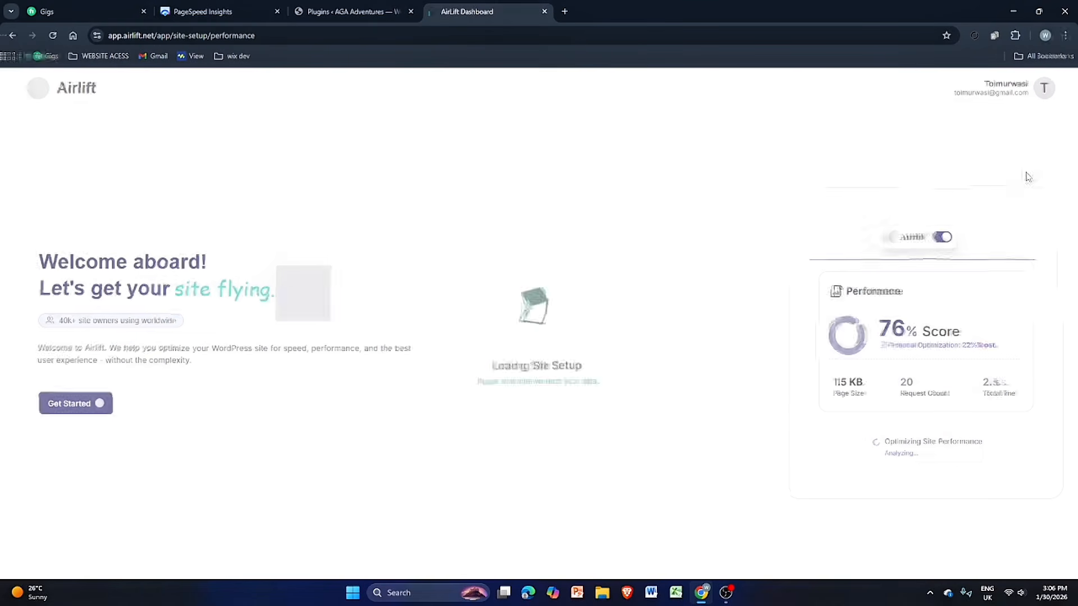
{"action": "left_click", "coordinate": [86, 403]}
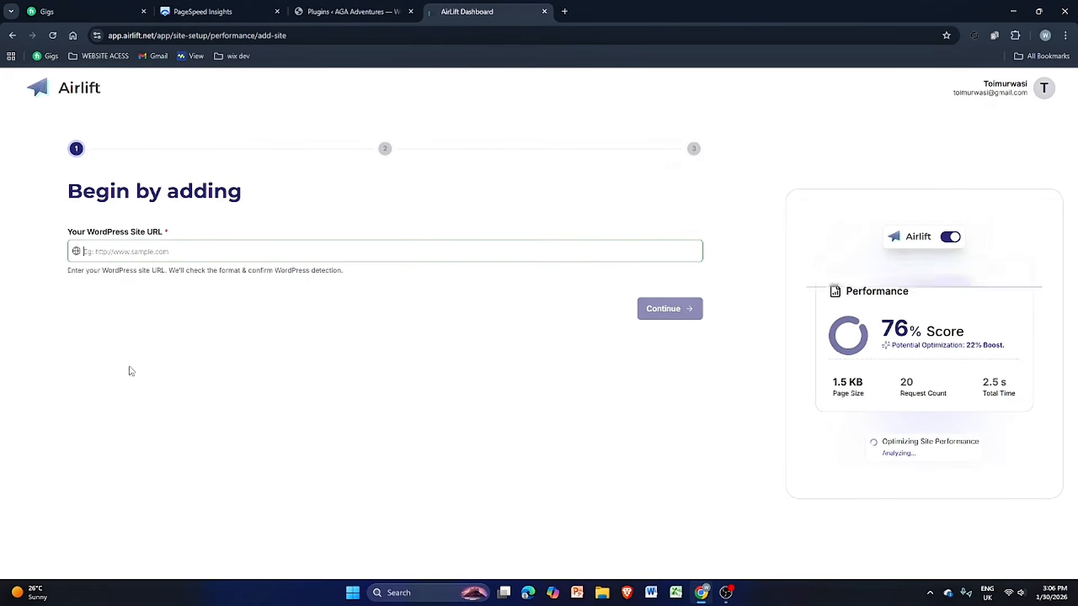
{"action": "left_click", "coordinate": [343, 11]}
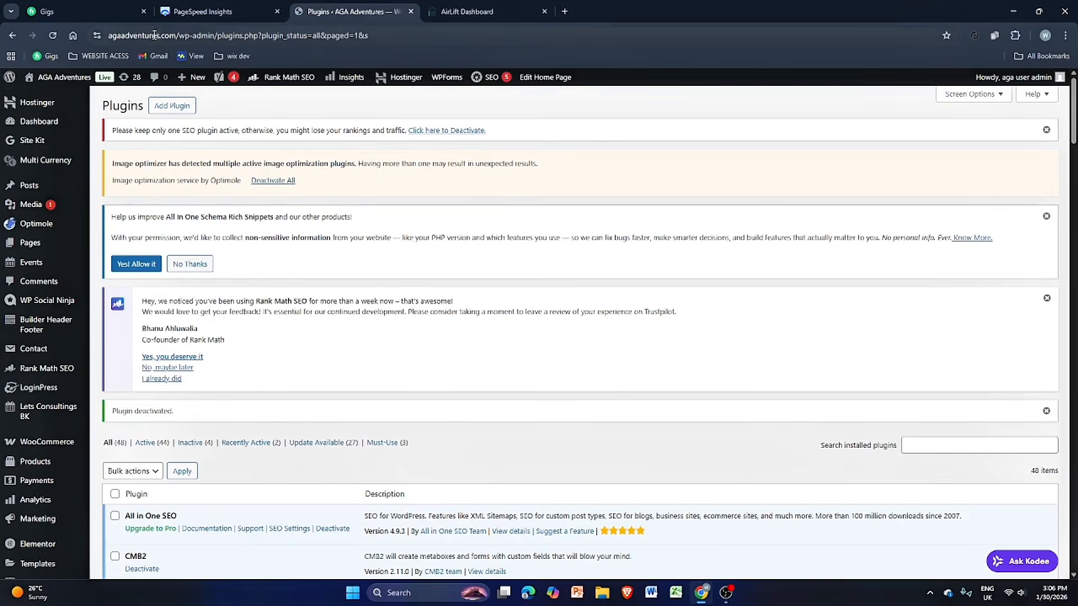
{"action": "left_click", "coordinate": [179, 35]}
{"action": "left_click_drag", "start_coordinate": [205, 36], "coordinate": [109, 35]}
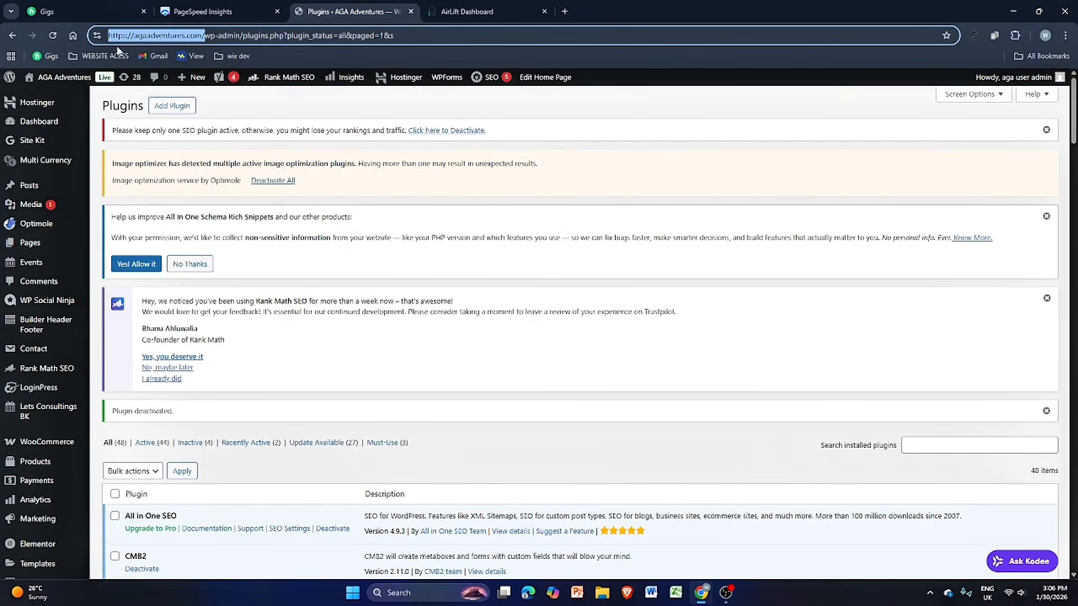
{"action": "right_click", "coordinate": [139, 41]}
{"action": "left_click", "coordinate": [158, 145]}
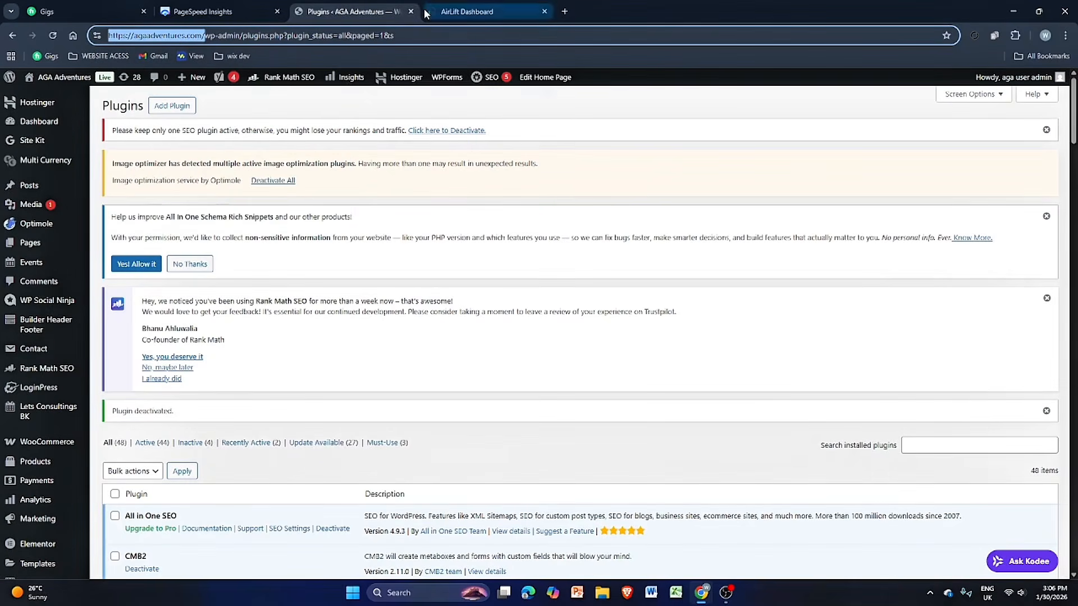
Submit the copied address as the WordPress site URL in Airlift's setup and download the Airlift plugin zip
{"action": "left_click", "coordinate": [467, 11]}
{"action": "right_click", "coordinate": [182, 250]}
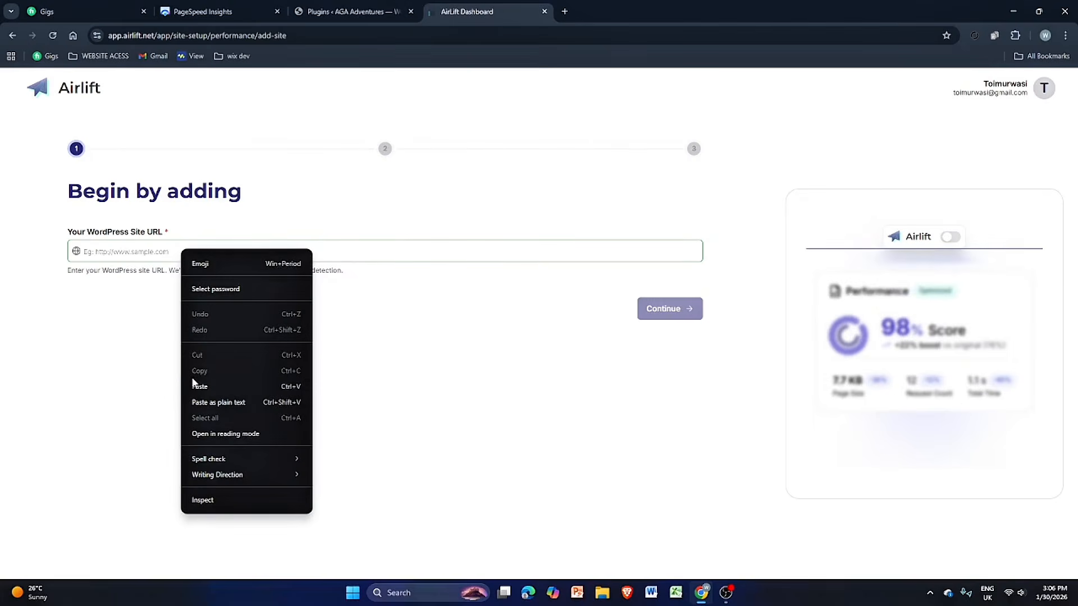
{"action": "left_click", "coordinate": [194, 383]}
{"action": "left_click", "coordinate": [657, 318]}
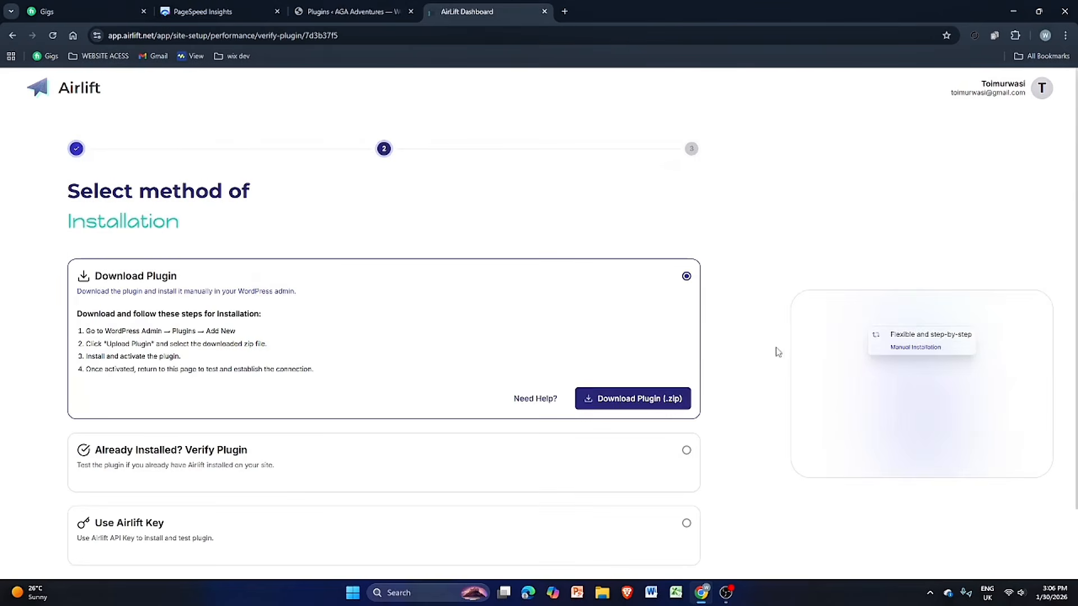
{"action": "scroll", "coordinate": [562, 339], "scroll_direction": "down", "scroll_amount": 2}
{"action": "left_click", "coordinate": [626, 324]}
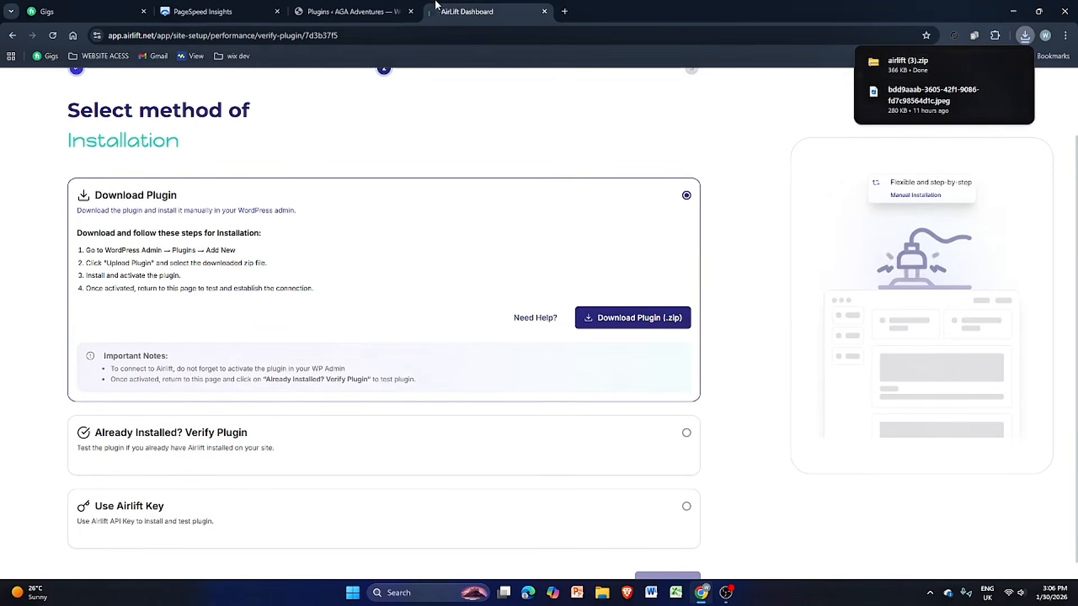
Upload airlift (3).zip as a new plugin on the AGA Adventures WordPress site, install it and activate it
{"action": "left_click", "coordinate": [354, 11]}
{"action": "left_click", "coordinate": [173, 106]}
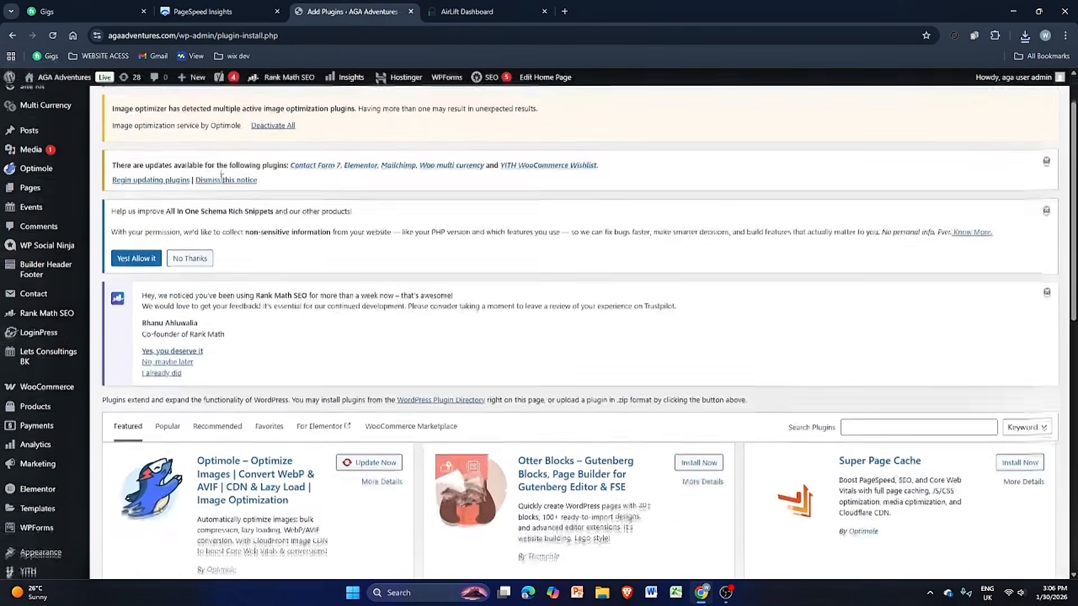
{"action": "left_click", "coordinate": [206, 107]}
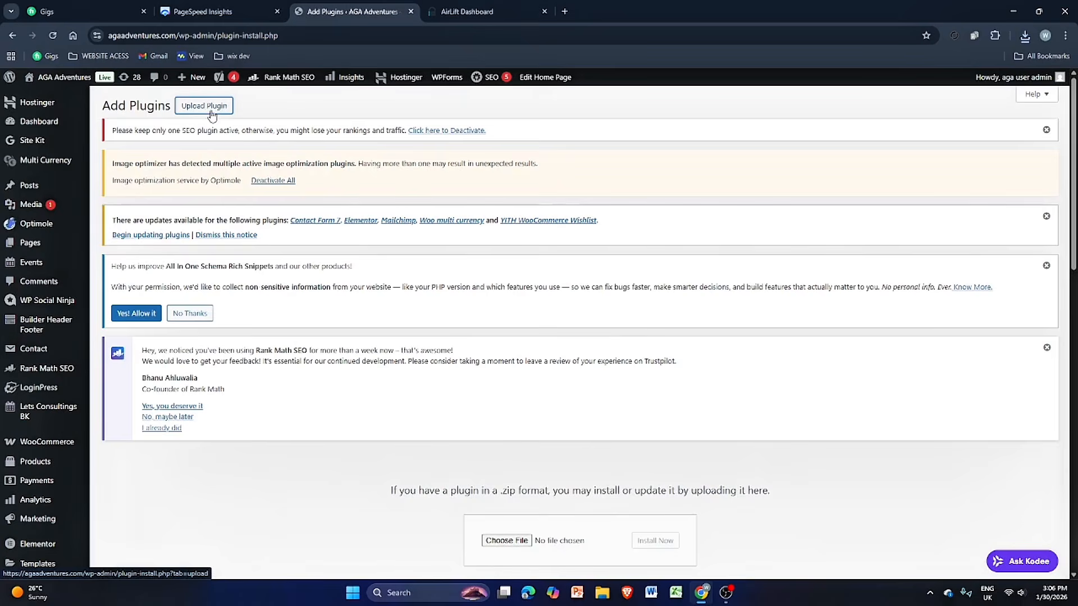
{"action": "scroll", "coordinate": [502, 265], "scroll_direction": "down", "scroll_amount": 5}
{"action": "left_click", "coordinate": [501, 260]}
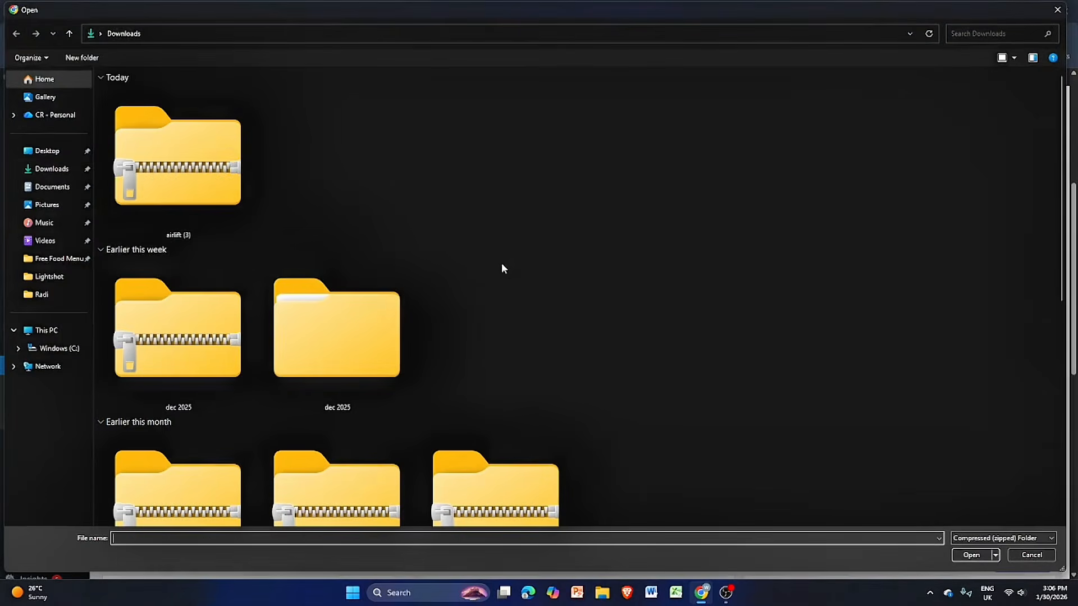
{"action": "double_click", "coordinate": [225, 185]}
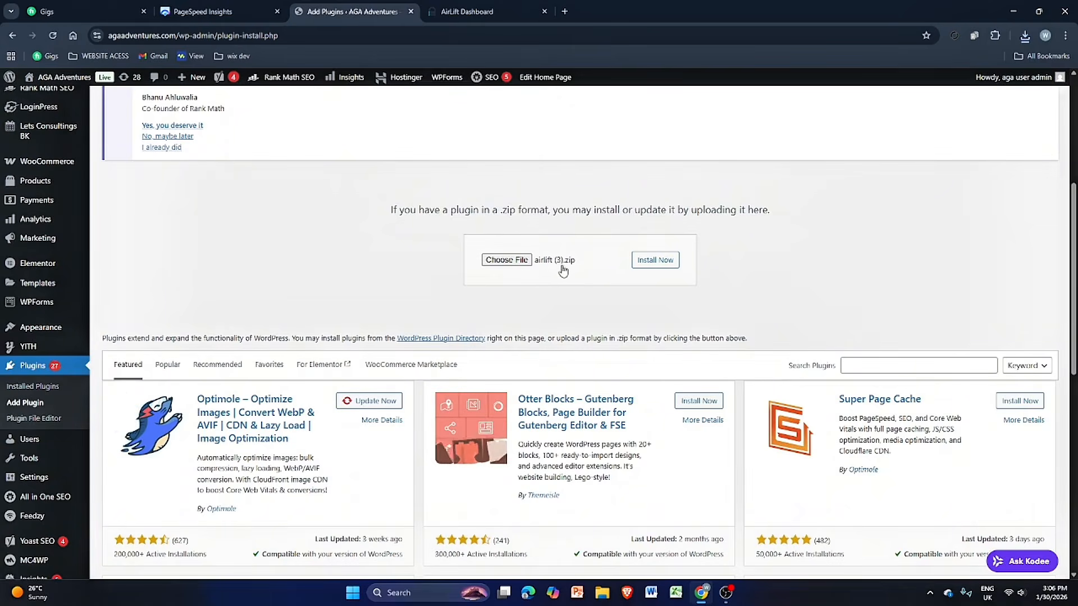
{"action": "left_click", "coordinate": [656, 260]}
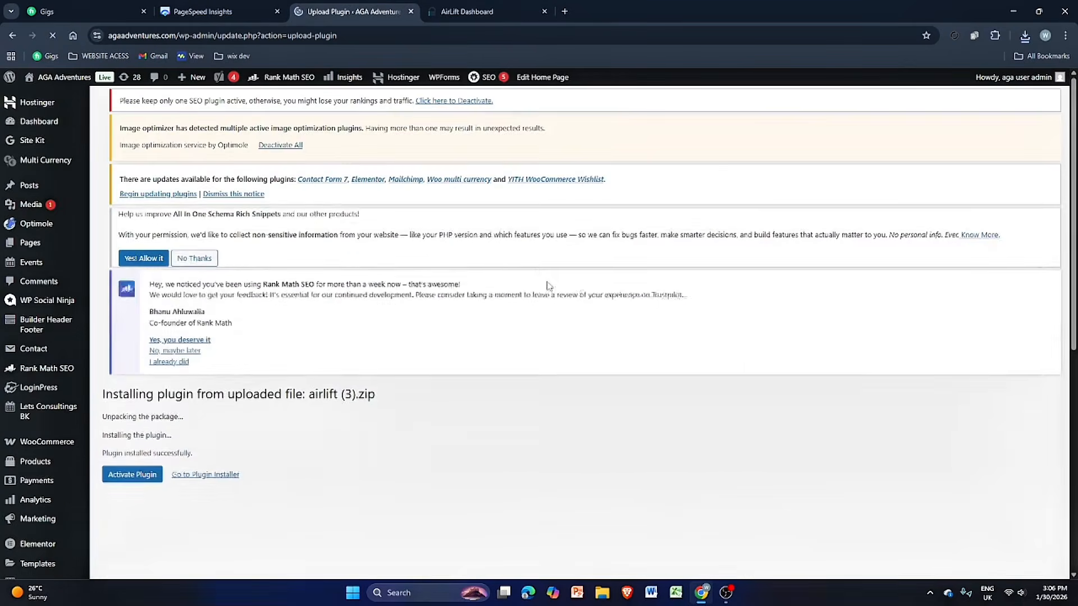
{"action": "scroll", "coordinate": [477, 285], "scroll_direction": "down", "scroll_amount": 10}
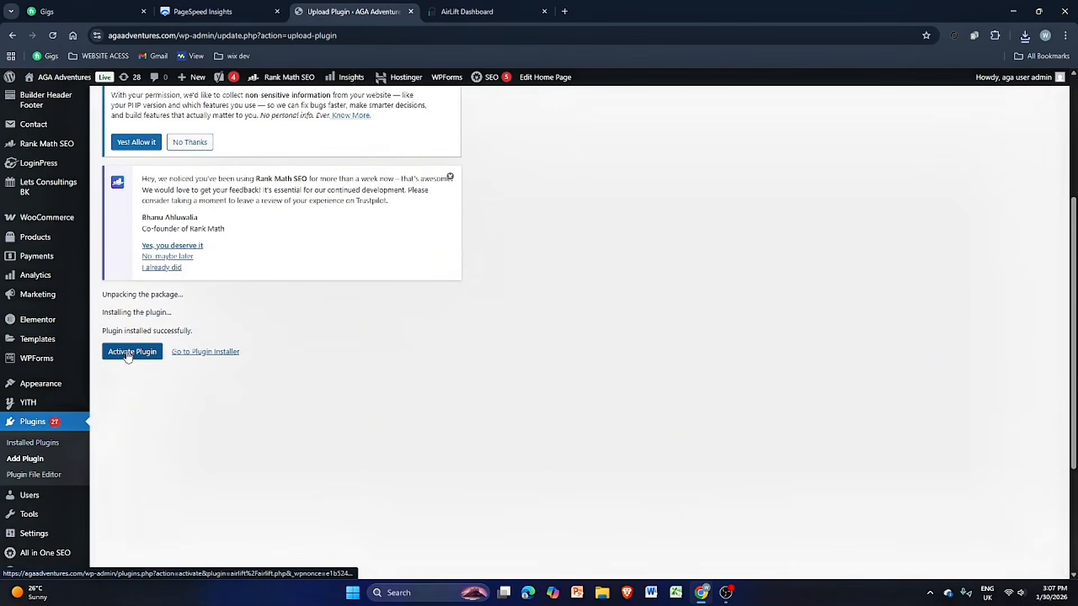
{"action": "left_click", "coordinate": [128, 354]}
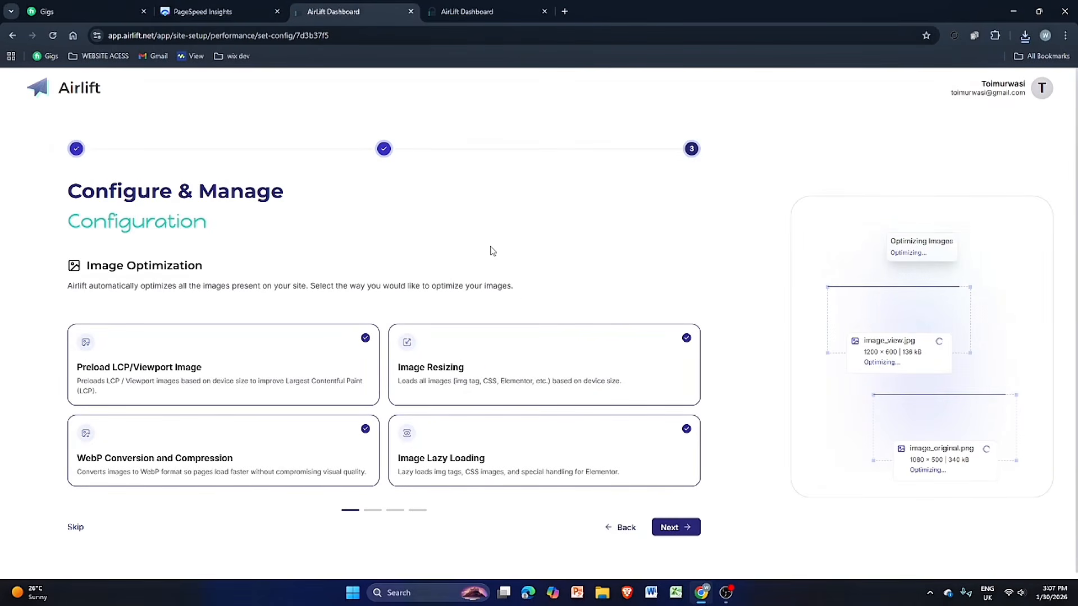
Accept all preselected image, font, CSS and JavaScript optimization options in Airlift's configuration and start optimizing the site
{"action": "scroll", "coordinate": [513, 256], "scroll_direction": "down", "scroll_amount": 1}
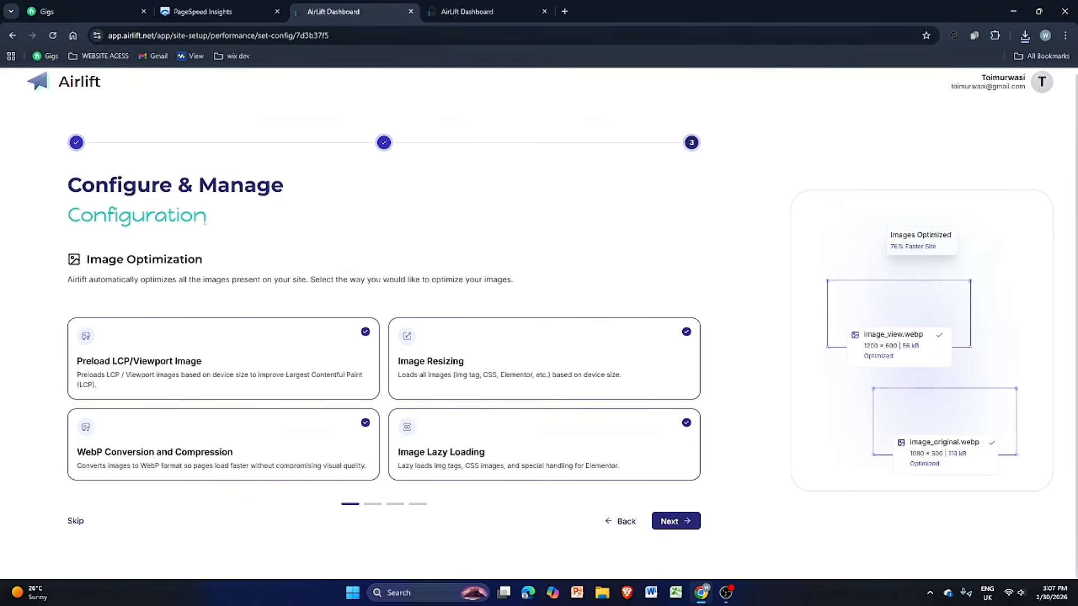
{"action": "left_click", "coordinate": [674, 521]}
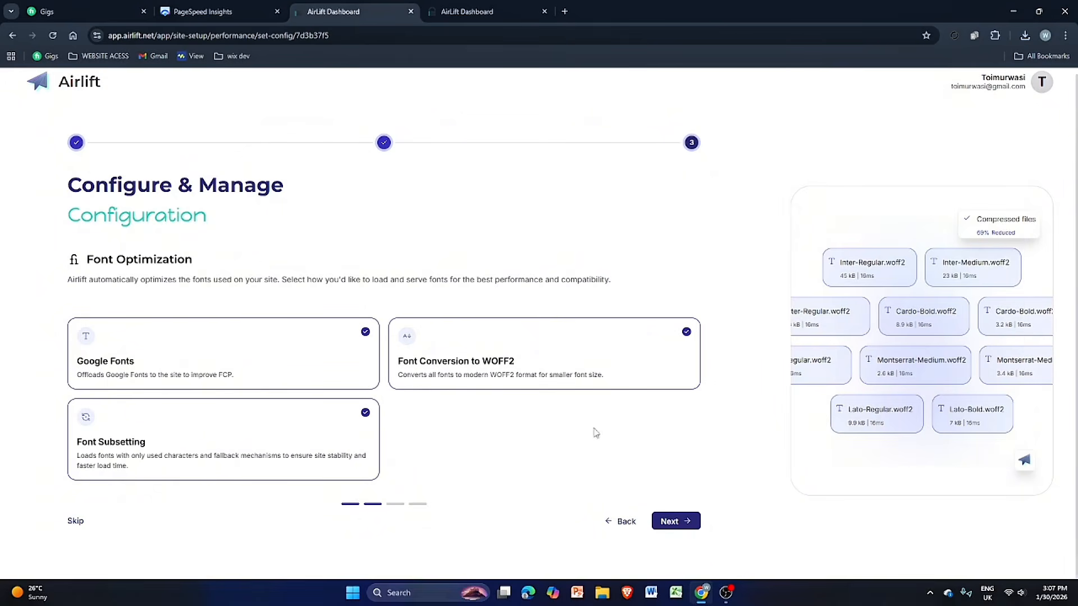
{"action": "left_click", "coordinate": [675, 516]}
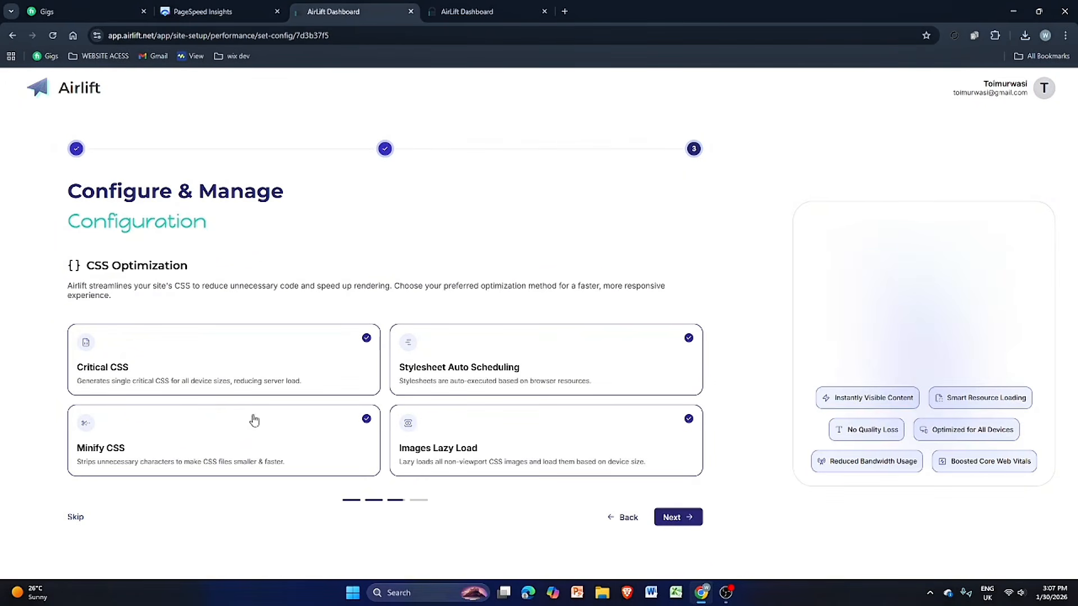
{"action": "left_click", "coordinate": [683, 517]}
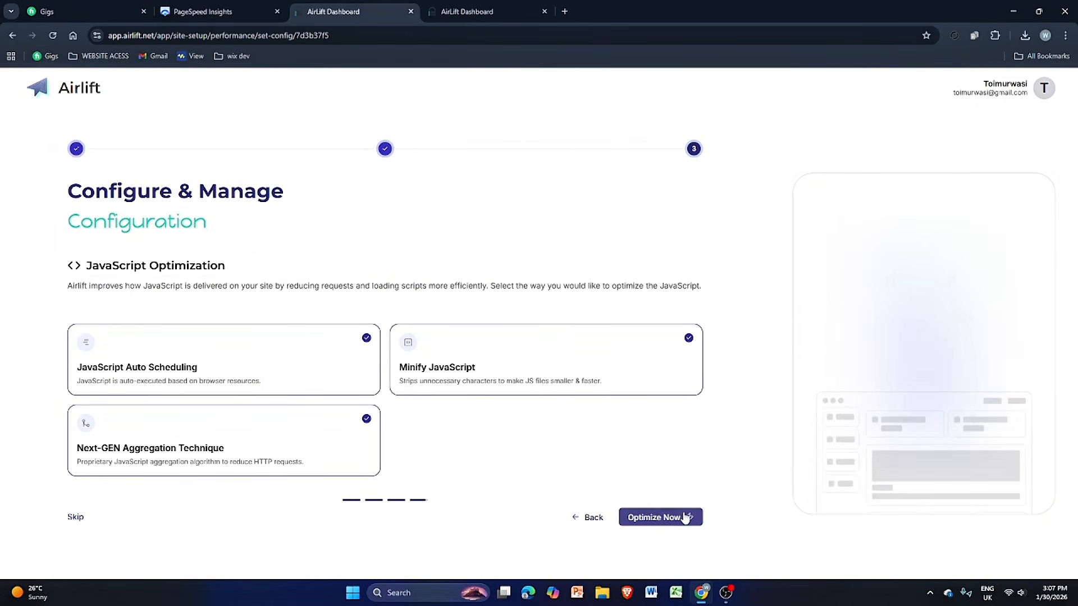
{"action": "left_click", "coordinate": [673, 522]}
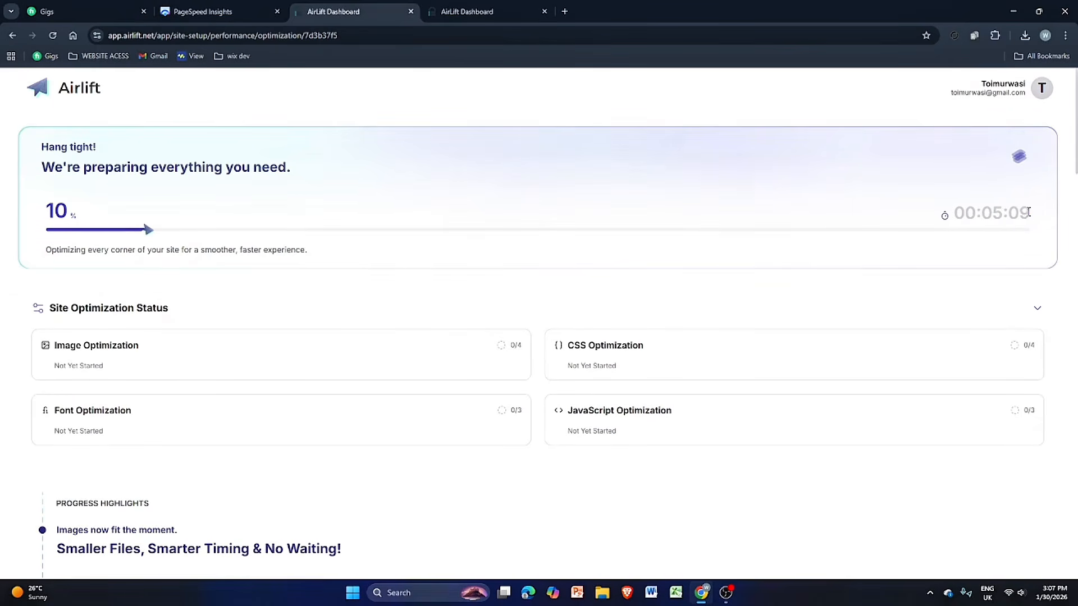
Check the optimization progress, remaining time and the status of each optimization category in Airlift
{"action": "mouse_move", "coordinate": [1031, 214]}
{"action": "left_mouse_down"}
{"action": "mouse_move", "coordinate": [991, 213]}
{"action": "mouse_move", "coordinate": [1034, 212]}
{"action": "left_mouse_up"}
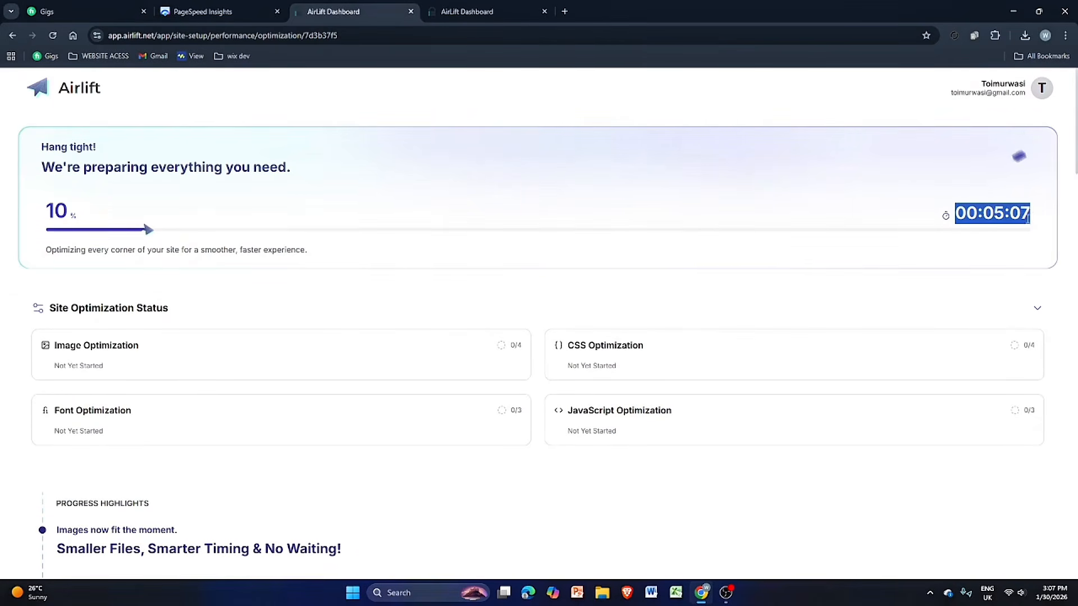
{"action": "left_click", "coordinate": [745, 260]}
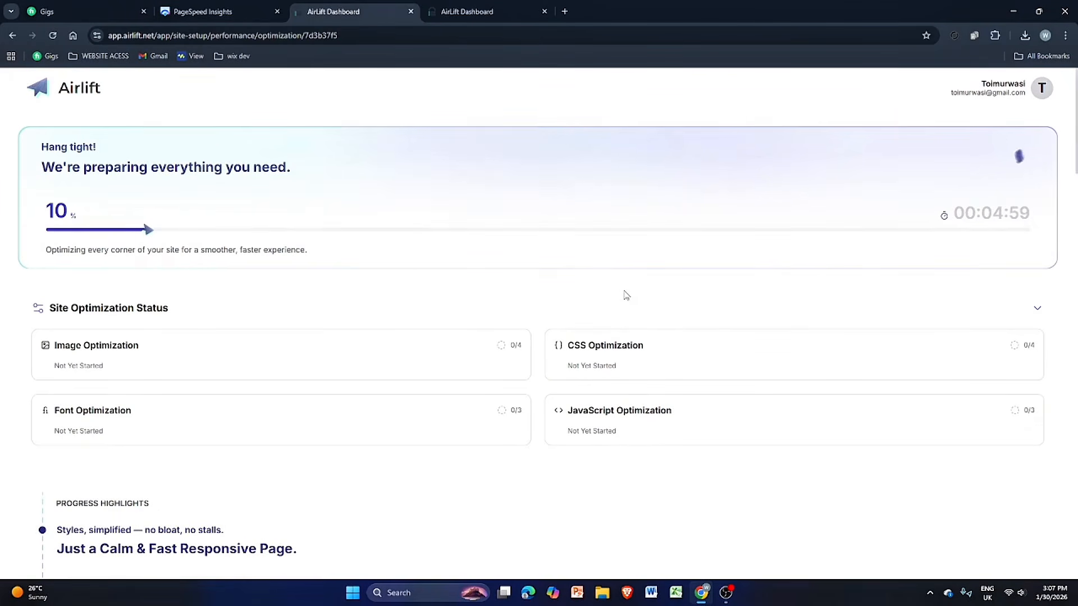
{"action": "scroll", "coordinate": [627, 295], "scroll_direction": "down", "scroll_amount": 2}
{"action": "scroll", "coordinate": [664, 293], "scroll_direction": "up", "scroll_amount": 1}
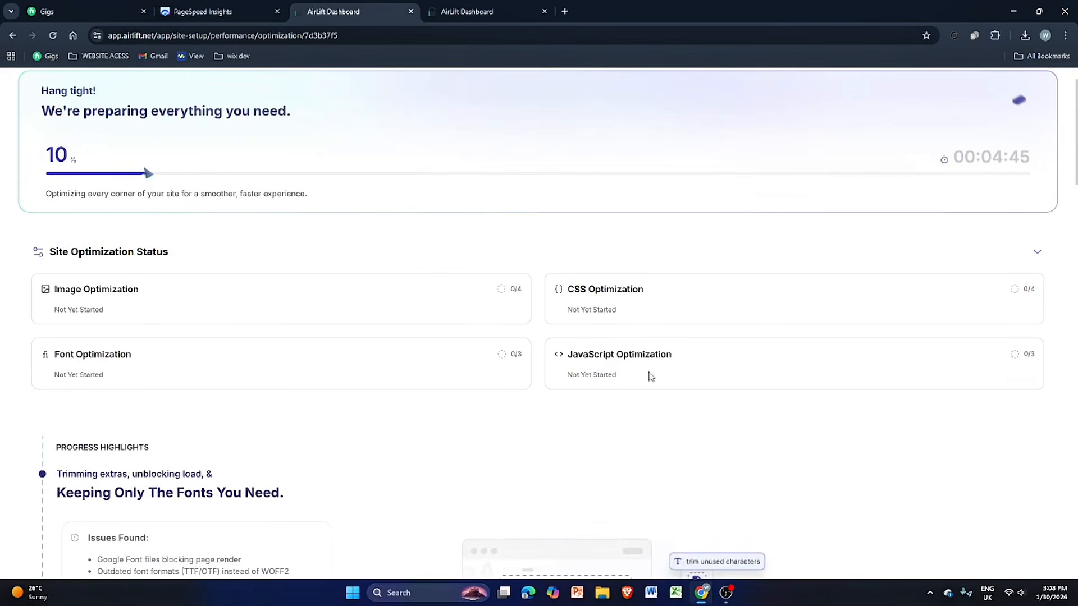
{"action": "left_click", "coordinate": [726, 592]}
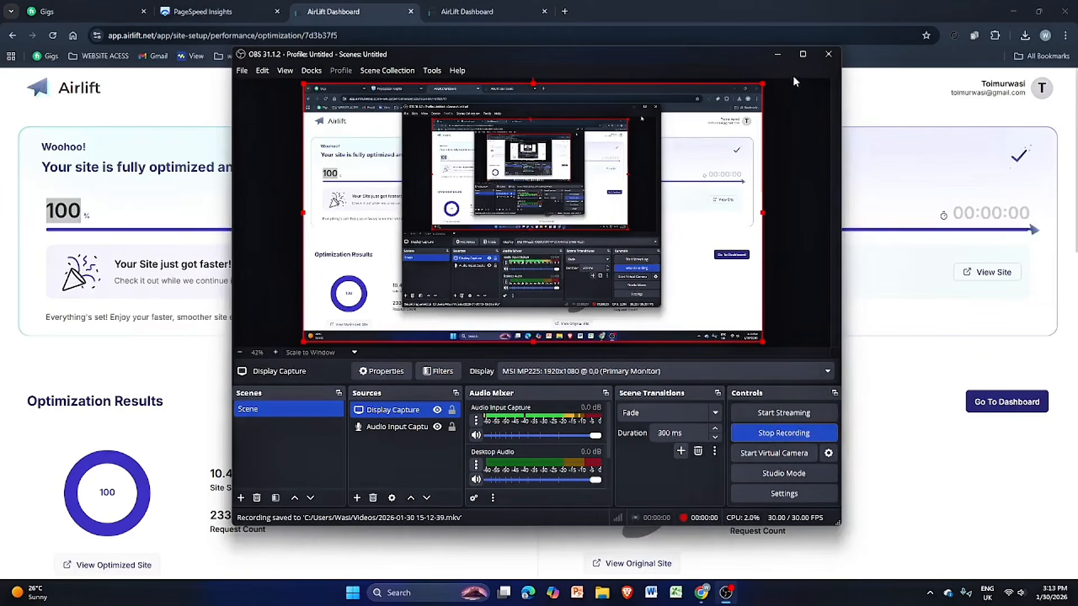
Read Airlift's optimization completion status, then open the site's dashboard and look through the Performance Details page
{"action": "left_click", "coordinate": [779, 54]}
{"action": "left_click", "coordinate": [694, 152]}
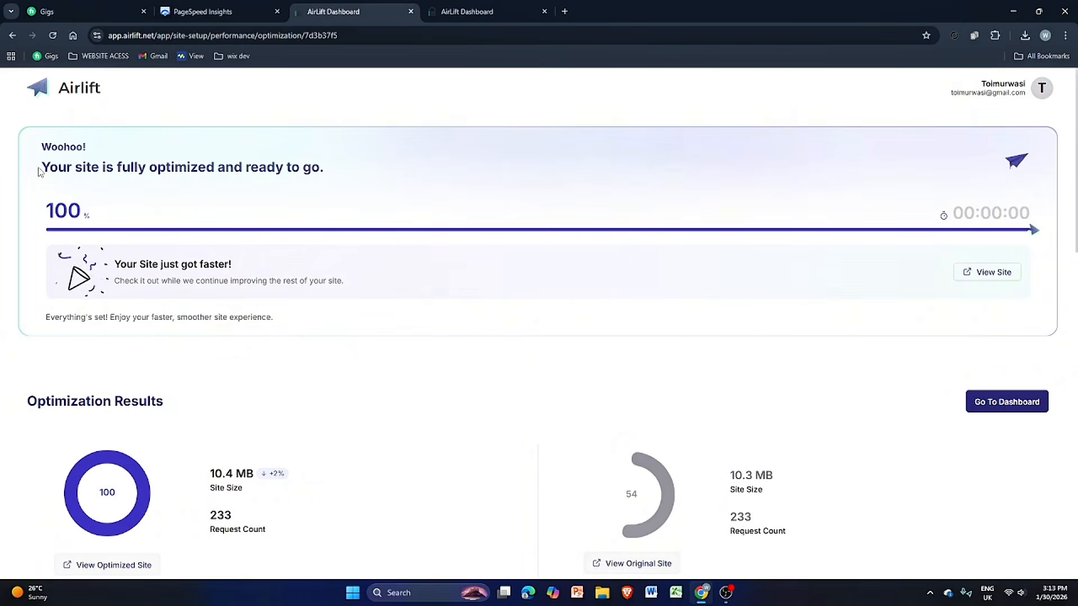
{"action": "left_click_drag", "start_coordinate": [41, 167], "coordinate": [354, 168]}
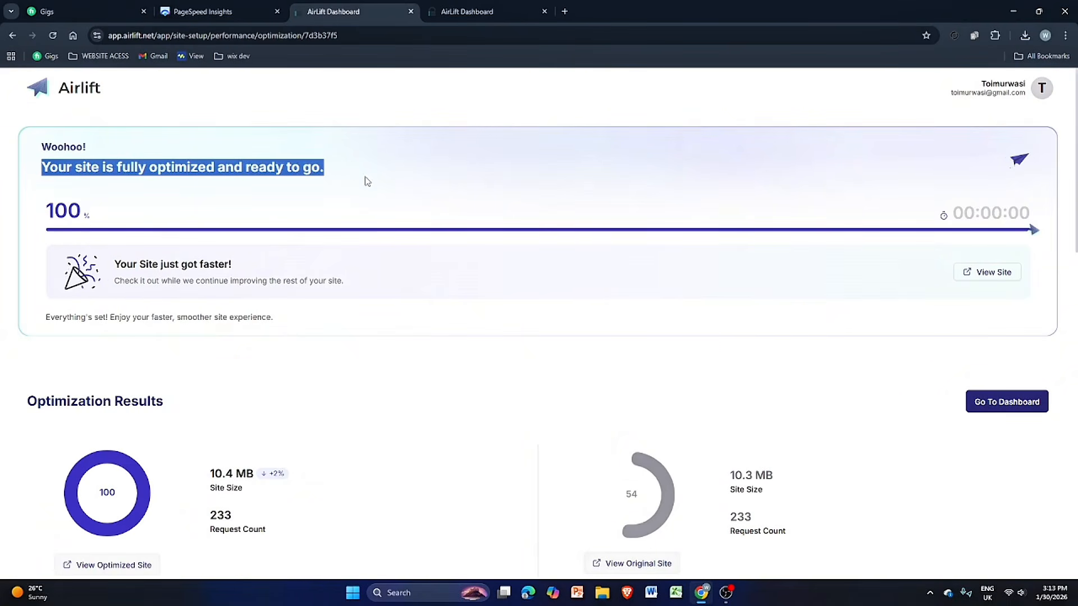
{"action": "left_click", "coordinate": [147, 255]}
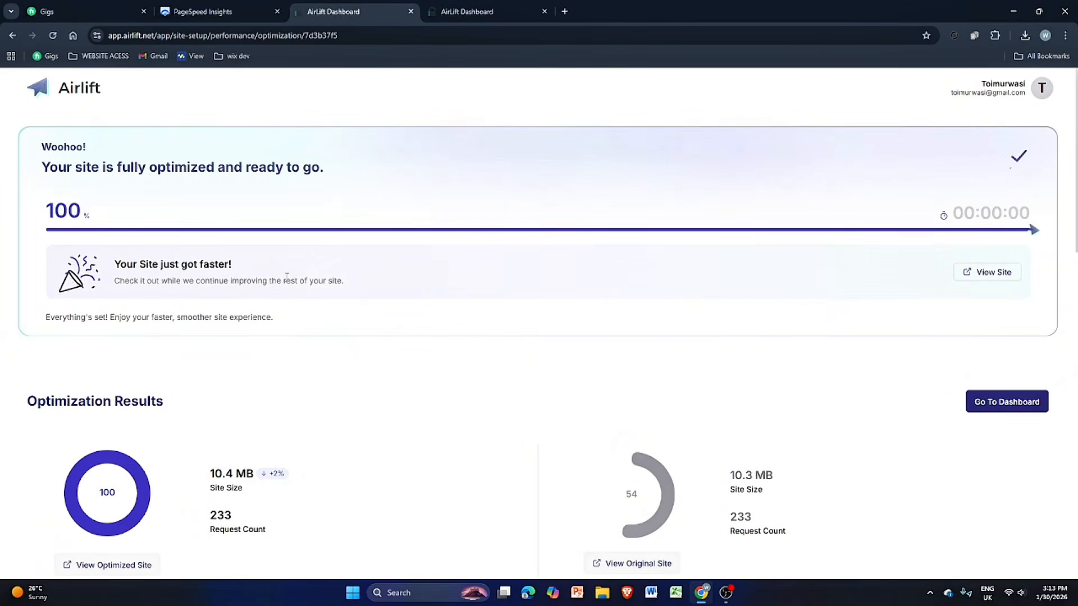
{"action": "left_click", "coordinate": [986, 400]}
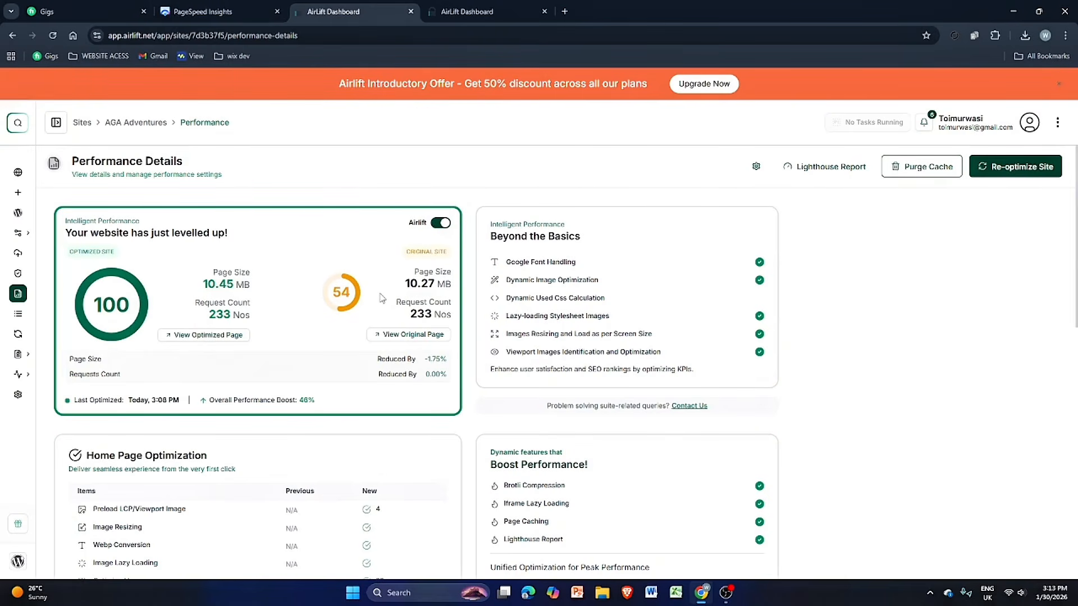
{"action": "scroll", "coordinate": [381, 298], "scroll_direction": "down", "scroll_amount": 6}
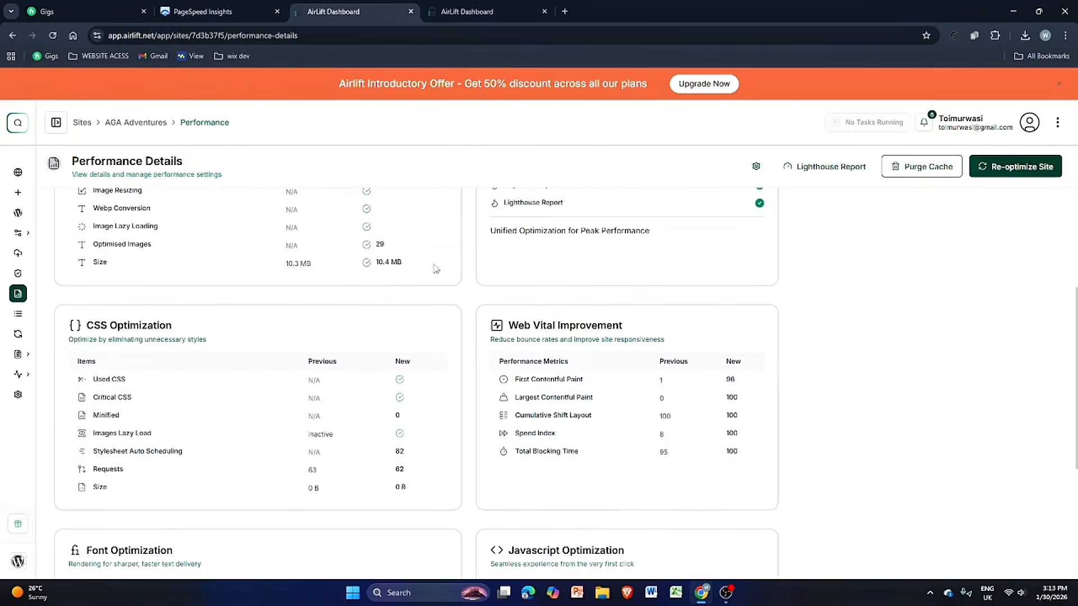
{"action": "scroll", "coordinate": [436, 269], "scroll_direction": "up", "scroll_amount": 5}
{"action": "scroll", "coordinate": [449, 258], "scroll_direction": "up", "scroll_amount": 2}
{"action": "left_click", "coordinate": [202, 12]}
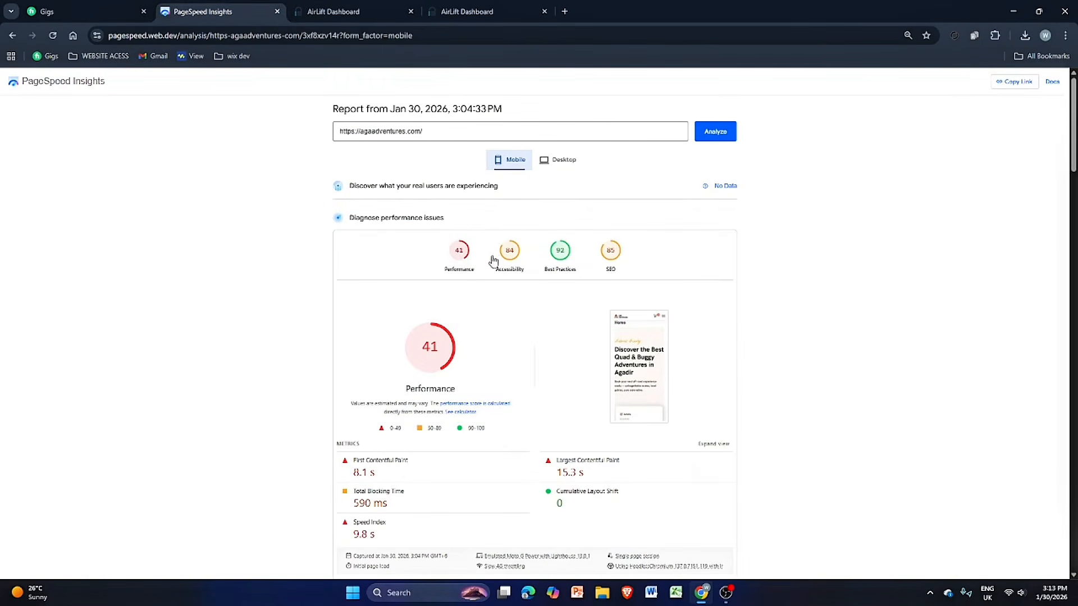
{"action": "left_click", "coordinate": [562, 167]}
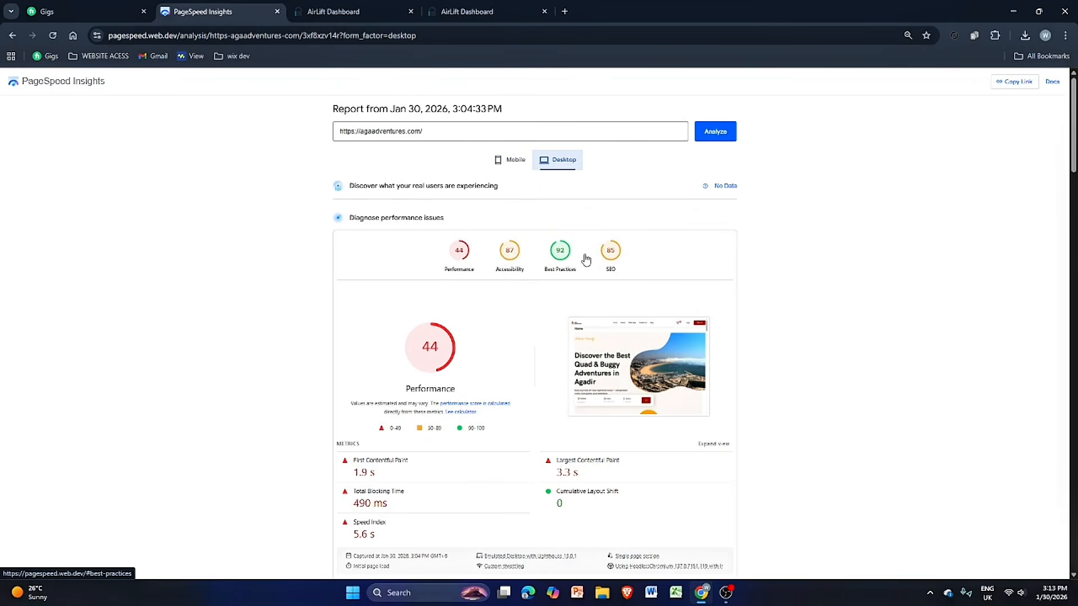
{"action": "left_click", "coordinate": [713, 135]}
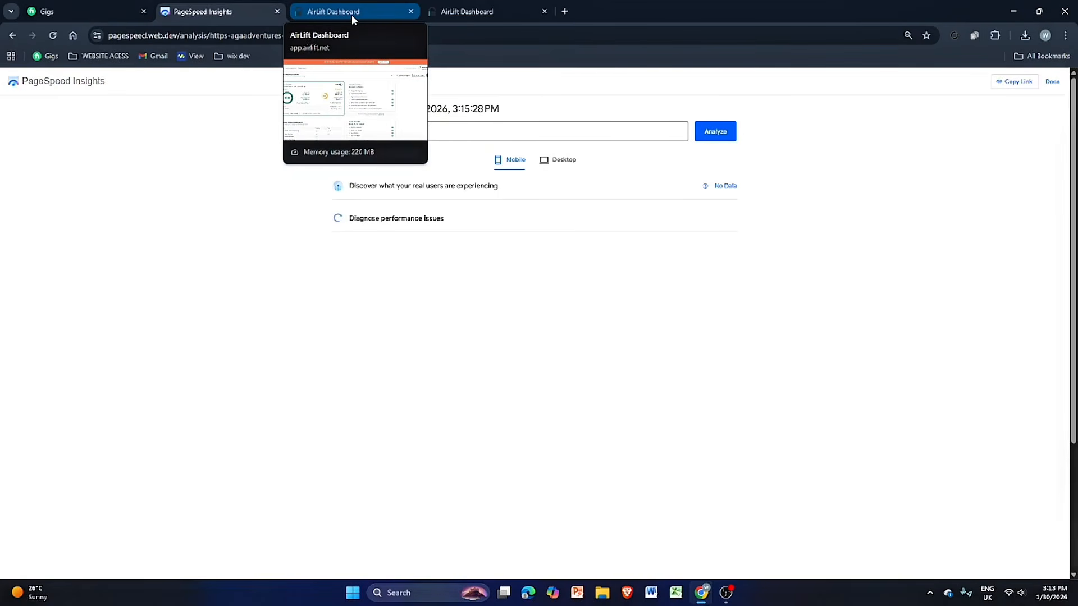
Examine the home page, CSS, font, JavaScript and Web Vital optimization details of AGA Adventures in Airlift
{"action": "left_click", "coordinate": [353, 14]}
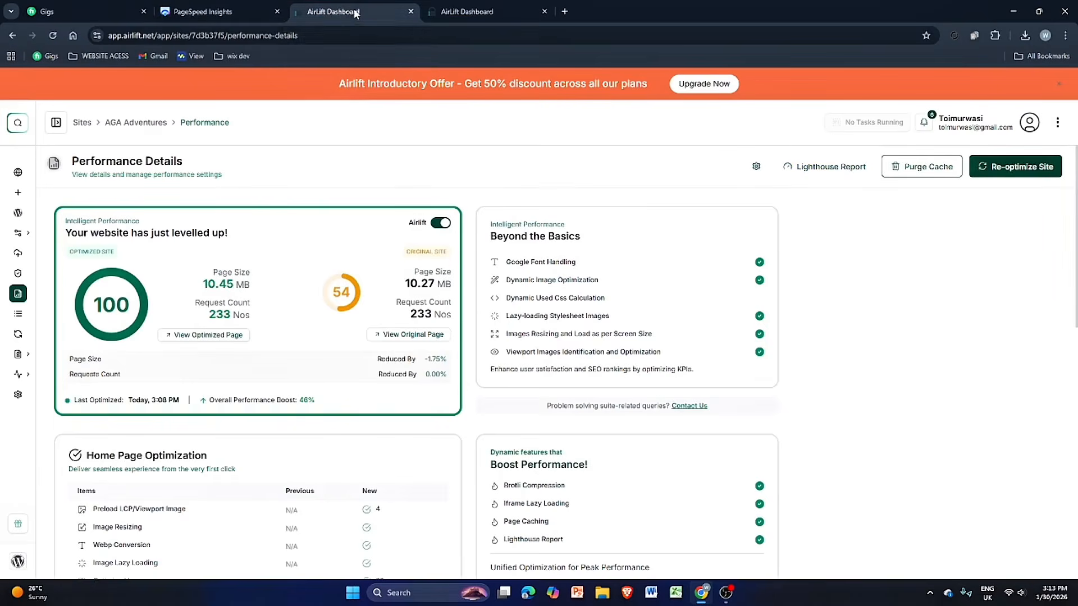
{"action": "scroll", "coordinate": [182, 405], "scroll_direction": "down", "scroll_amount": 5}
{"action": "scroll", "coordinate": [185, 403], "scroll_direction": "down", "scroll_amount": 2}
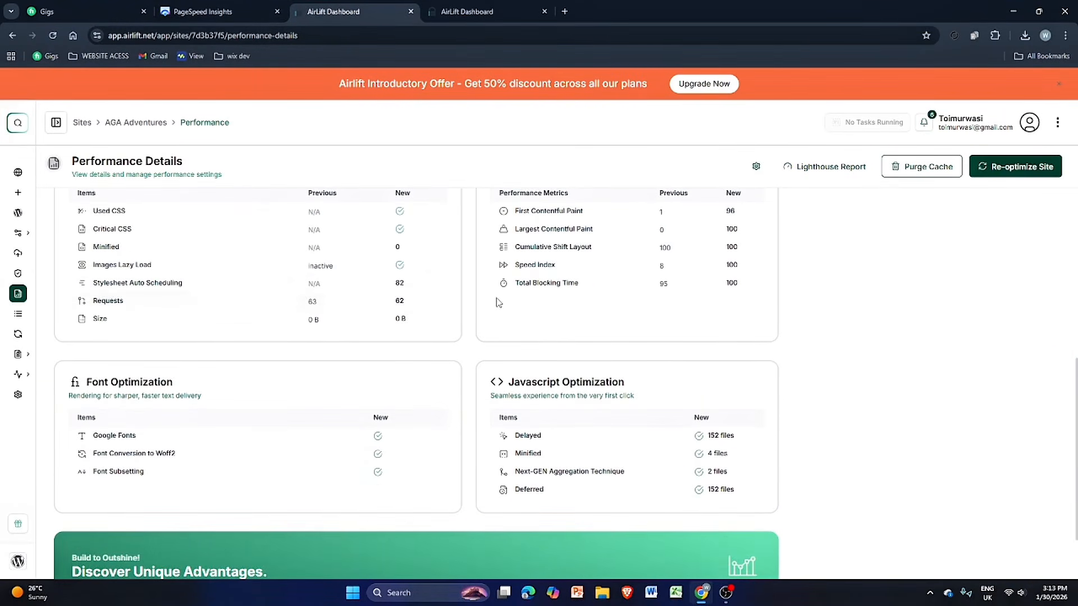
{"action": "scroll", "coordinate": [259, 303], "scroll_direction": "up", "scroll_amount": 10}
{"action": "scroll", "coordinate": [495, 301], "scroll_direction": "down", "scroll_amount": 3}
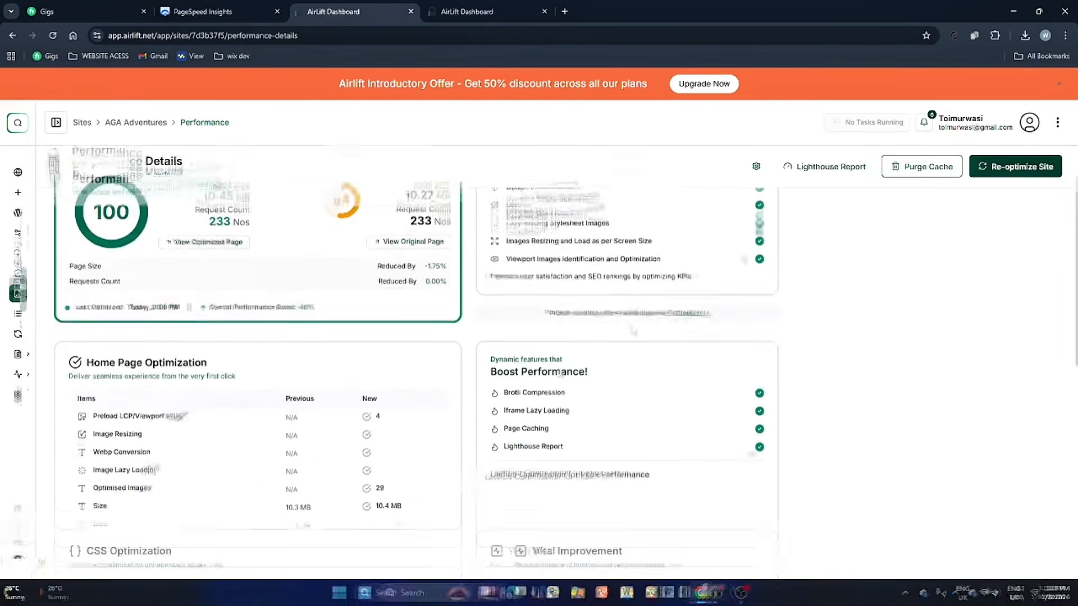
{"action": "scroll", "coordinate": [515, 387], "scroll_direction": "down", "scroll_amount": 3}
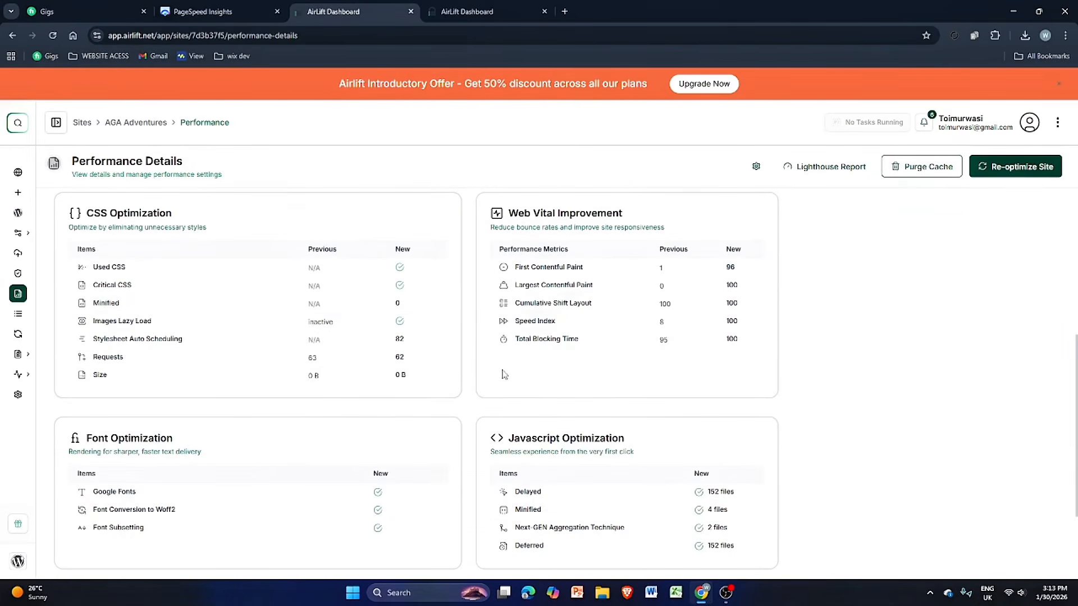
{"action": "scroll", "coordinate": [516, 388], "scroll_direction": "down", "scroll_amount": 2}
{"action": "scroll", "coordinate": [337, 280], "scroll_direction": "up", "scroll_amount": 7}
Return to PageSpeed Insights and compare the desktop and mobile scores in the new report for agaadventures.com
{"action": "left_click", "coordinate": [230, 11]}
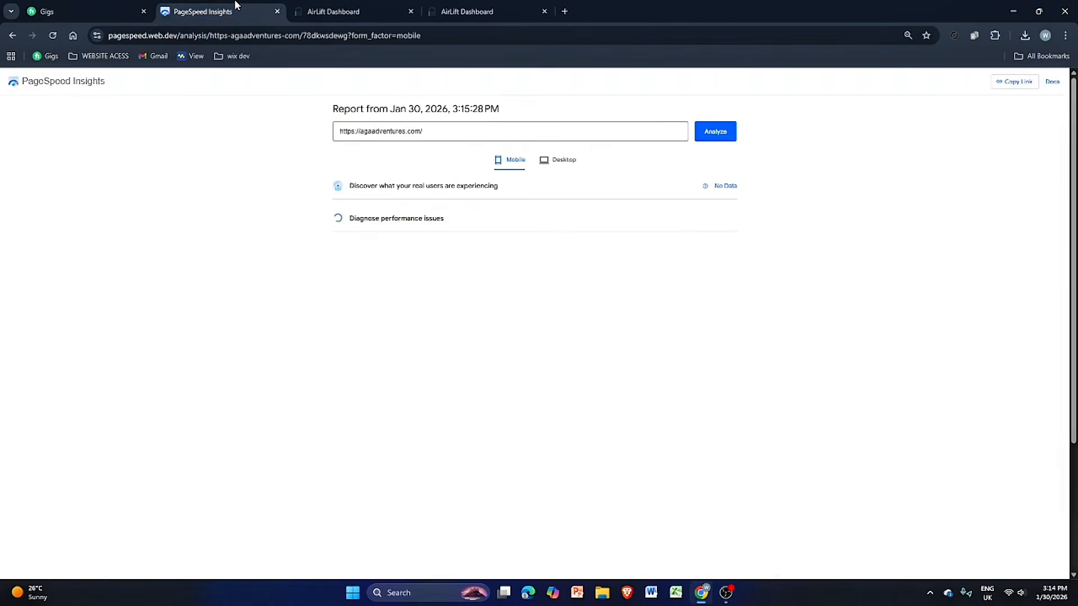
{"action": "left_click", "coordinate": [299, 8]}
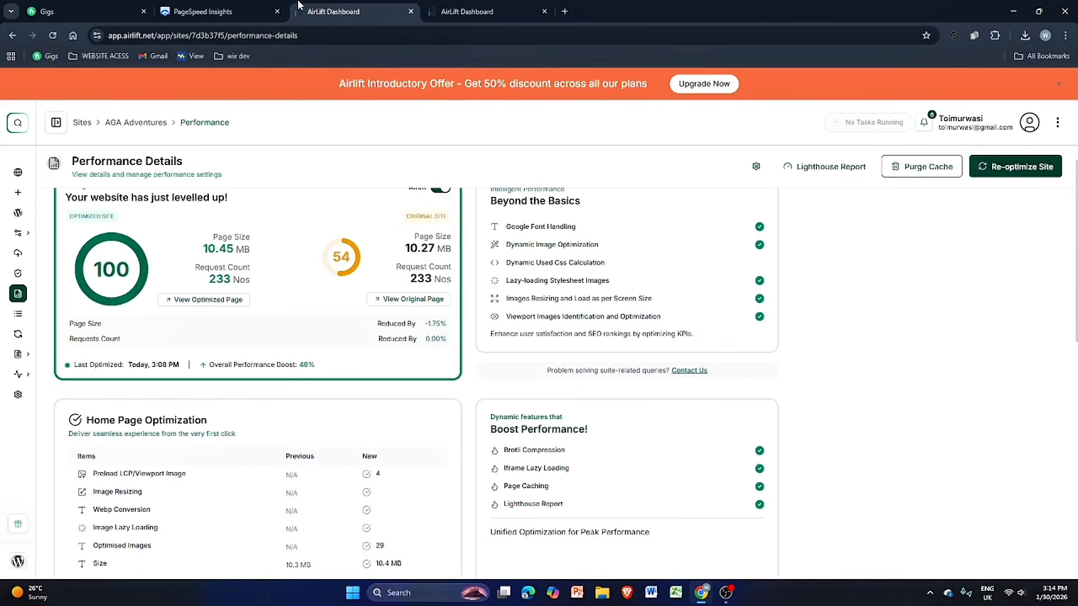
{"action": "left_click", "coordinate": [233, 8]}
{"action": "left_click", "coordinate": [318, 6]}
{"action": "left_click", "coordinate": [233, 9]}
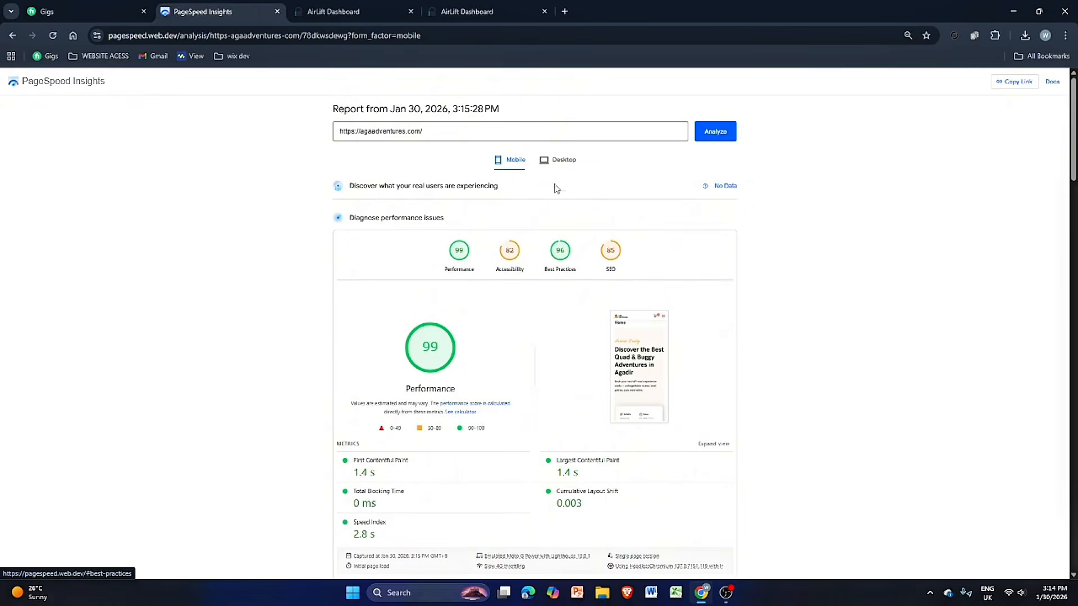
{"action": "left_click", "coordinate": [559, 160]}
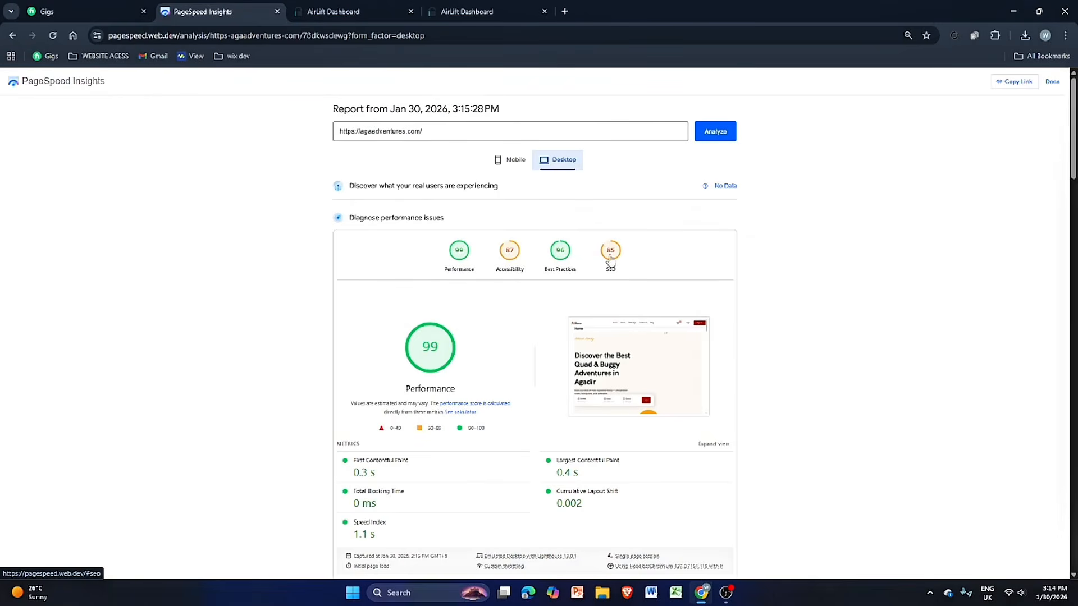
{"action": "left_click", "coordinate": [512, 160]}
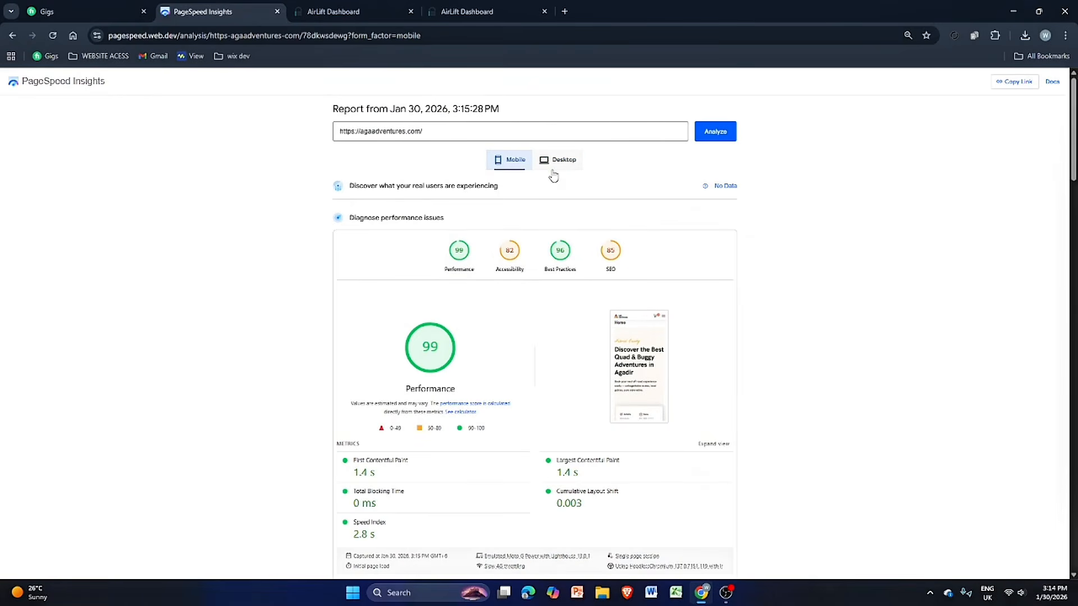